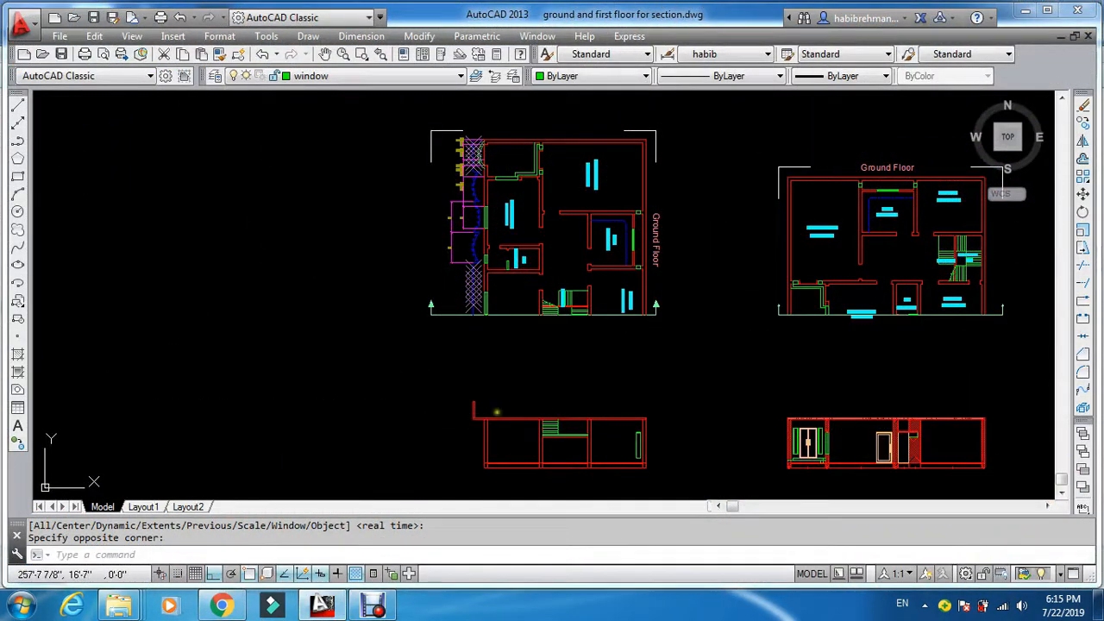
scroll(569, 379, up, 3)
scroll(565, 388, down, 3)
scroll(554, 355, up, 1)
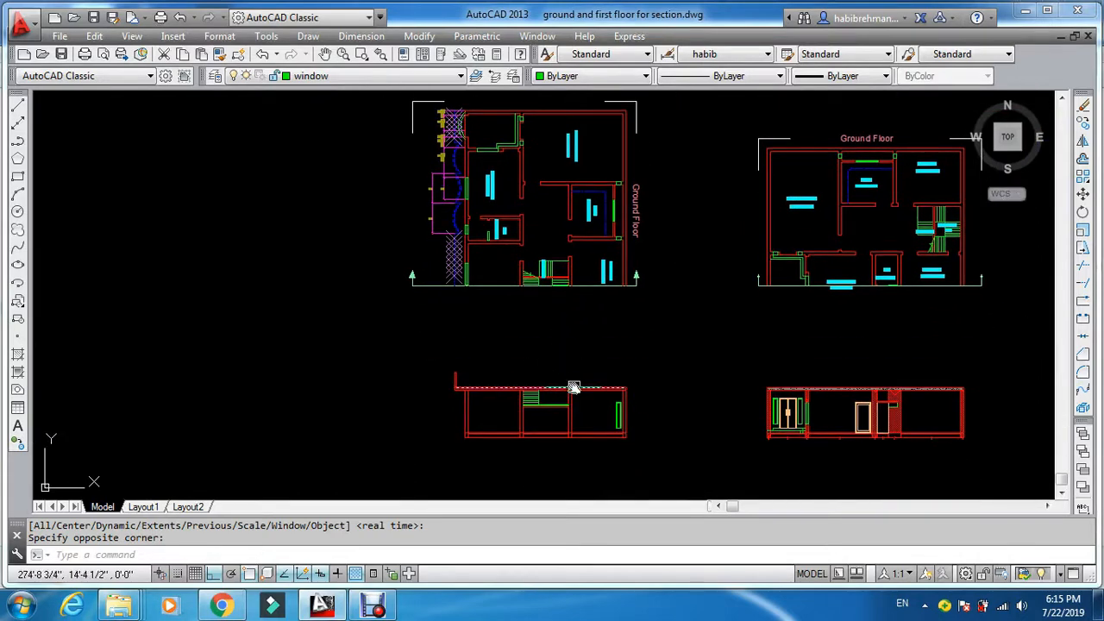
scroll(588, 416, up, 2)
scroll(549, 375, down, 3)
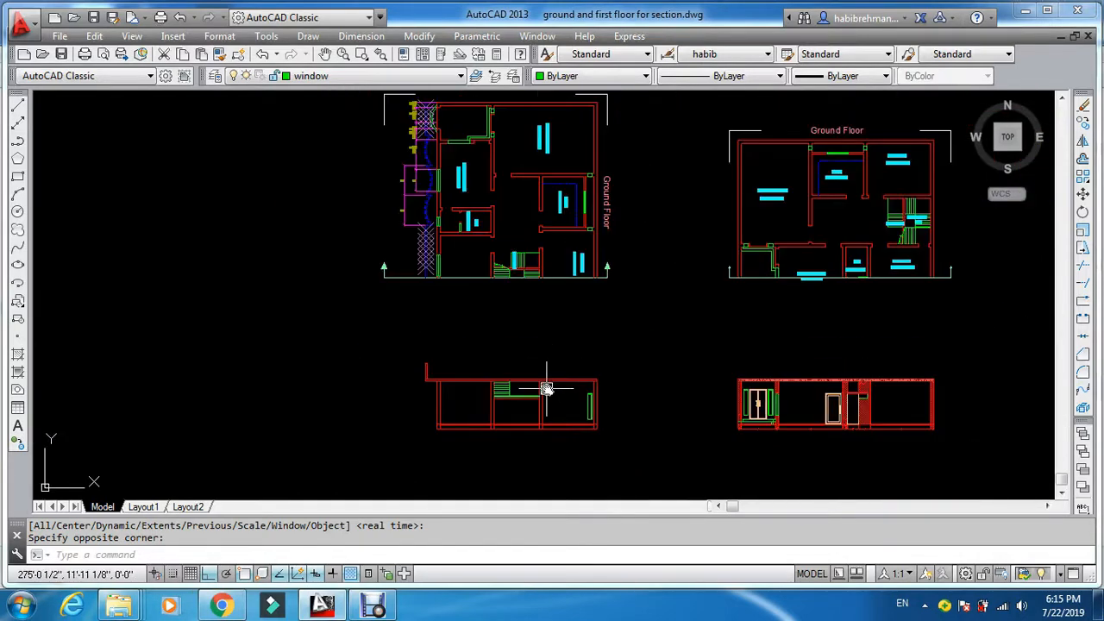
scroll(426, 365, up, 2)
scroll(426, 365, down, 1)
Draw a vertical ray from the end of the blue arc beside the hatched strip in the rotated plan down through the section below
key(Escape)
key(Escape)
text(ray)
key(Return)
scroll(425, 259, down, 2)
scroll(424, 248, up, 3)
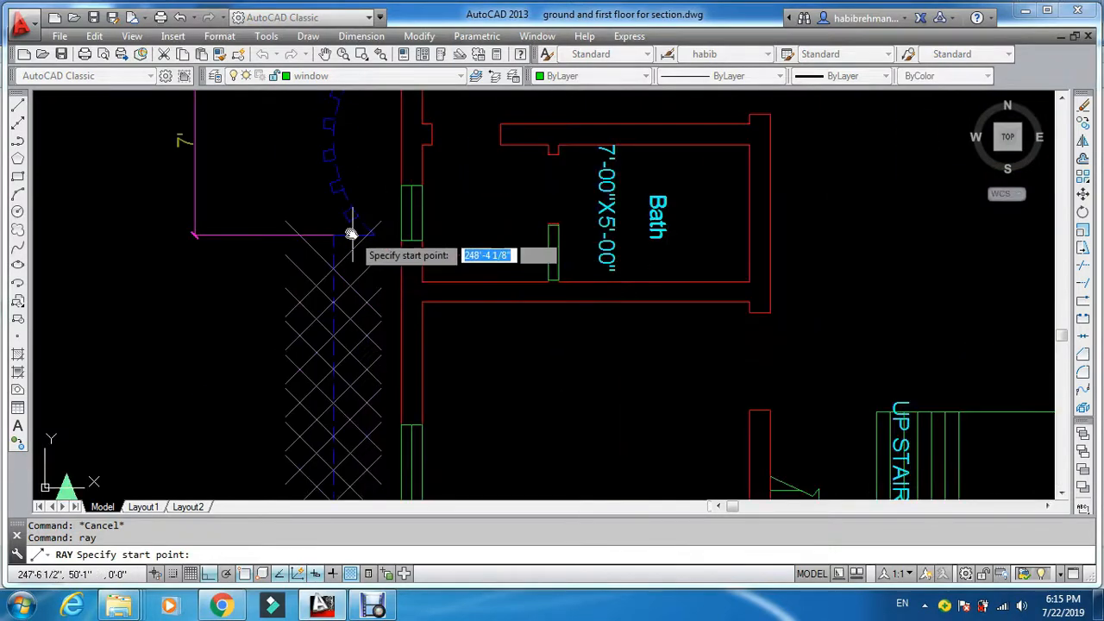
scroll(352, 233, up, 2)
click(438, 263)
scroll(439, 266, down, 2)
click(431, 273)
key(Escape)
scroll(431, 273, down, 3)
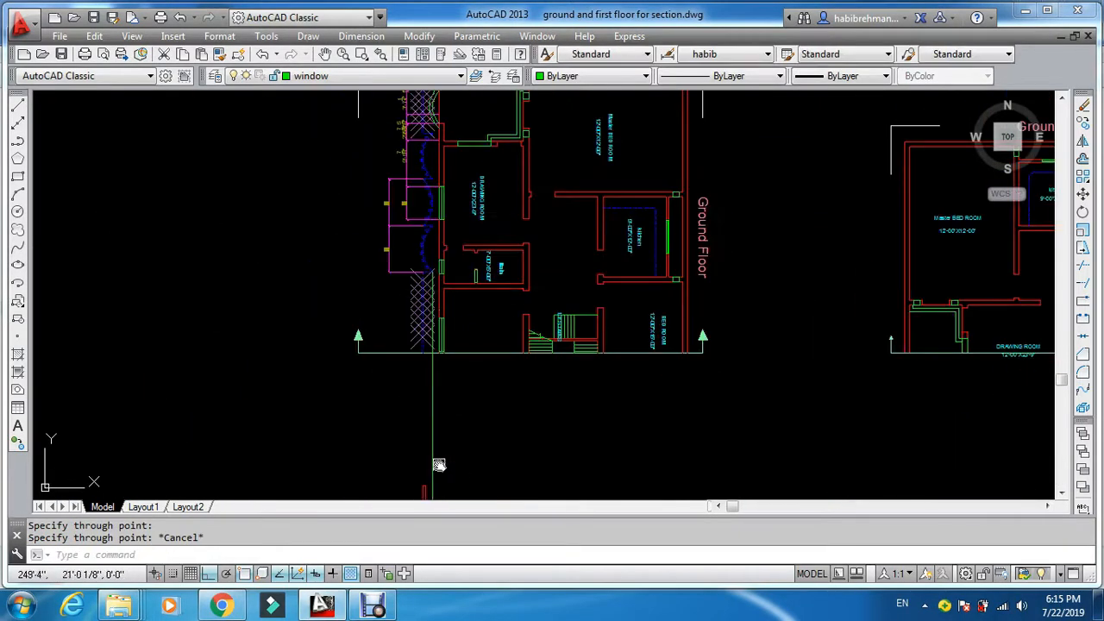
scroll(436, 299, down, 1)
scroll(434, 347, down, 1)
scroll(433, 345, up, 1)
scroll(433, 345, down, 2)
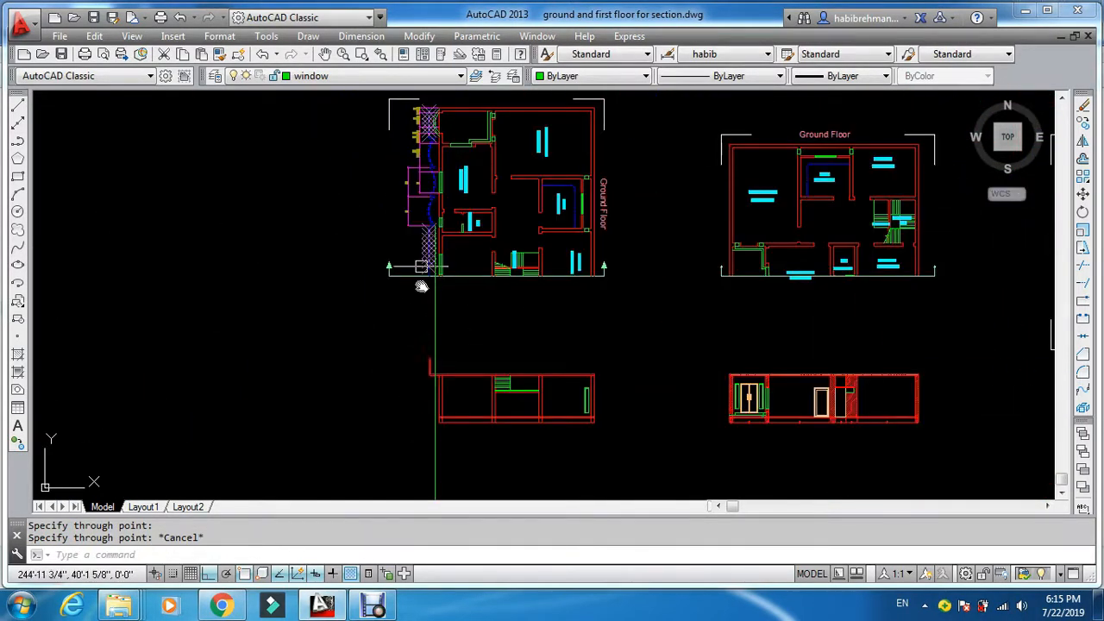
Draw a horizontal ray to the right from the inner top corner of the parapet at the roof slab's left end
scroll(433, 129, up, 2)
scroll(437, 169, down, 1)
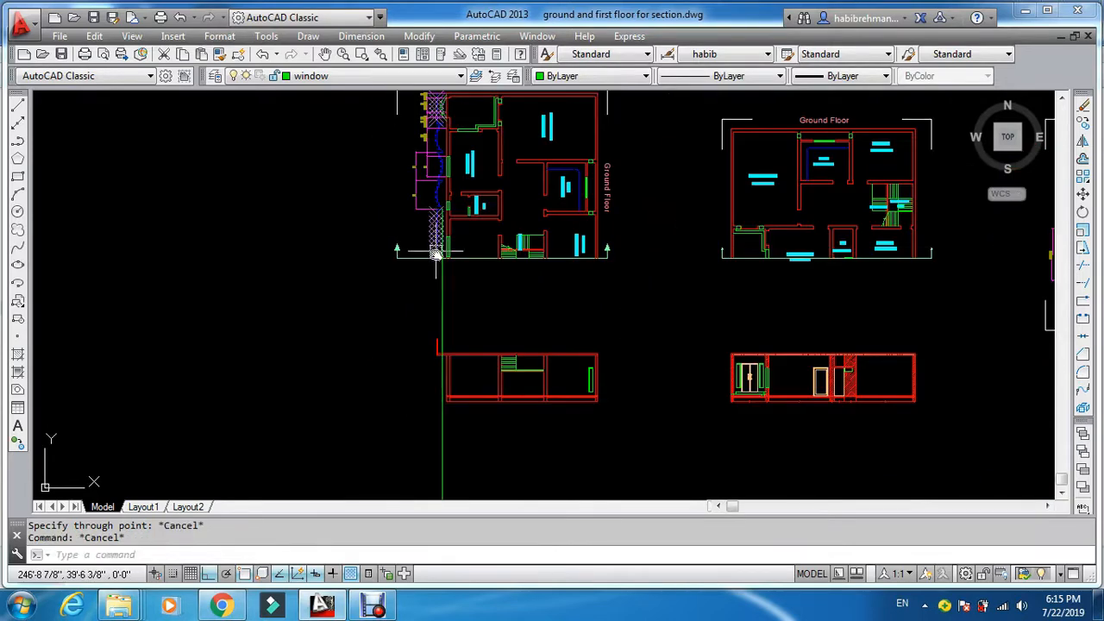
key(Return)
scroll(435, 304, up, 5)
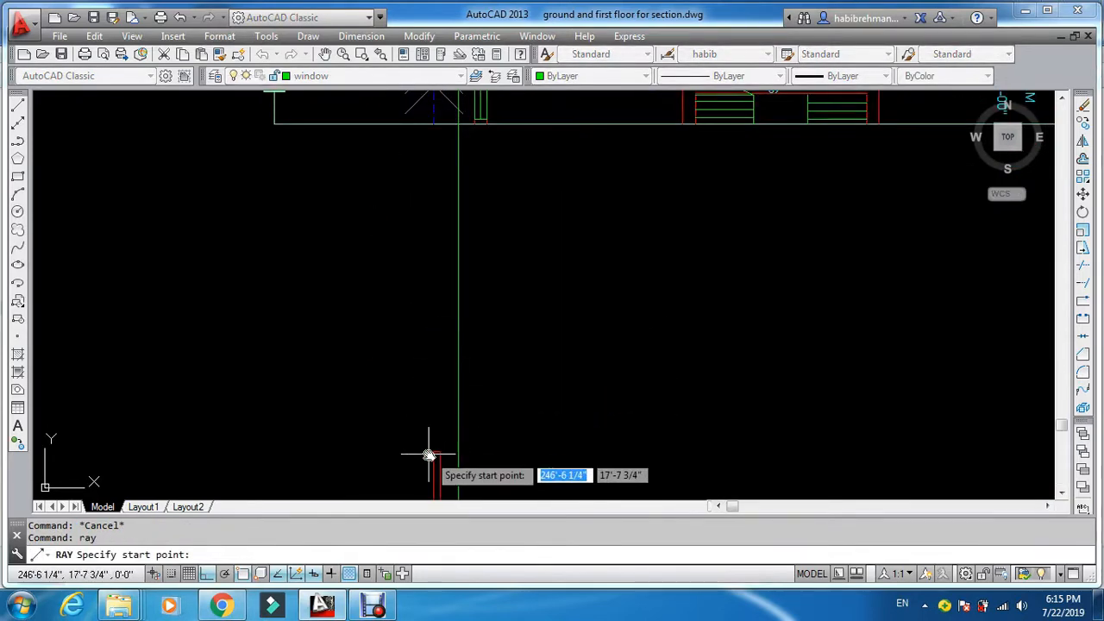
scroll(432, 443, up, 3)
click(429, 446)
key(Escape)
scroll(587, 377, down, 3)
Draw a vertical ray upward from the outer face of the left wall where it meets the slab's underside
key(Return)
scroll(586, 387, up, 3)
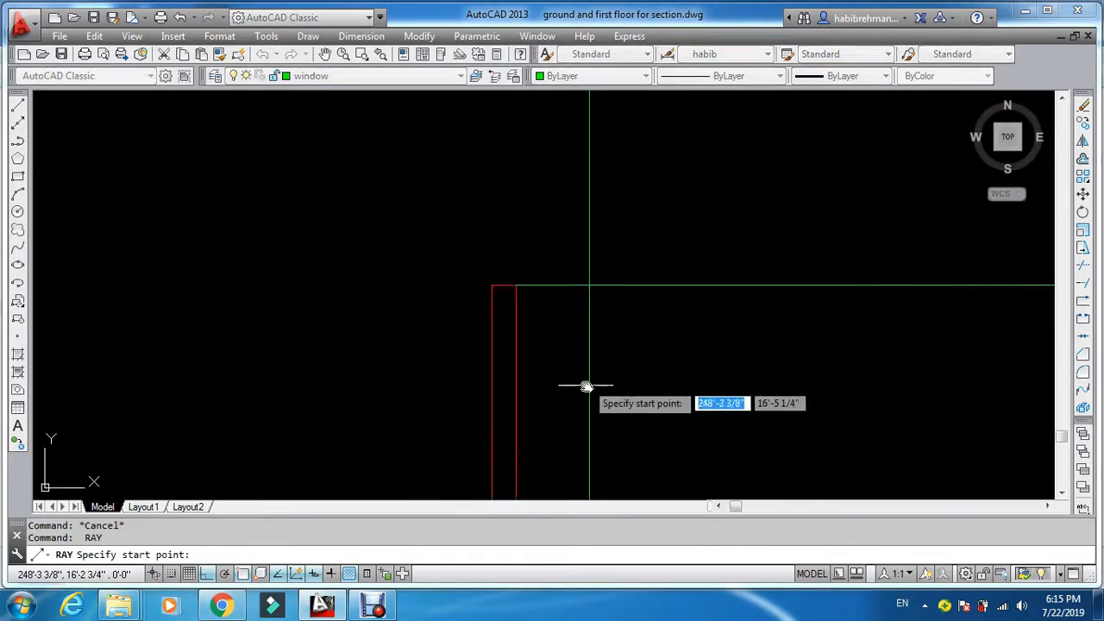
click(625, 472)
click(621, 304)
key(Escape)
key(Escape)
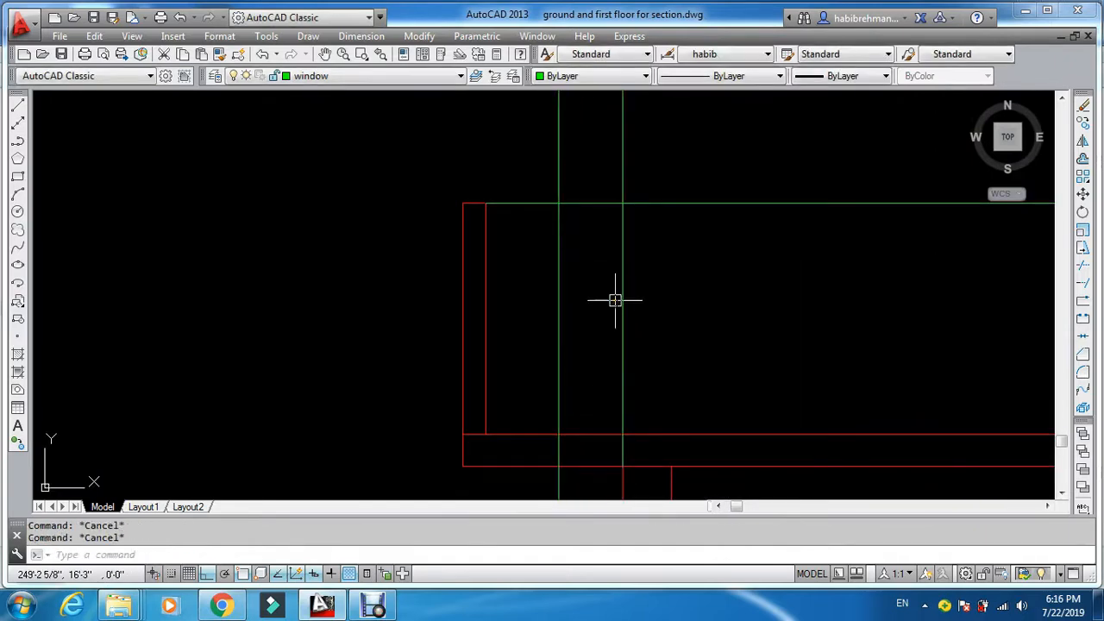
Trim both vertical rays above the horizontal ray and below the slab's top line
text(tr)
key(Return)
click(566, 434)
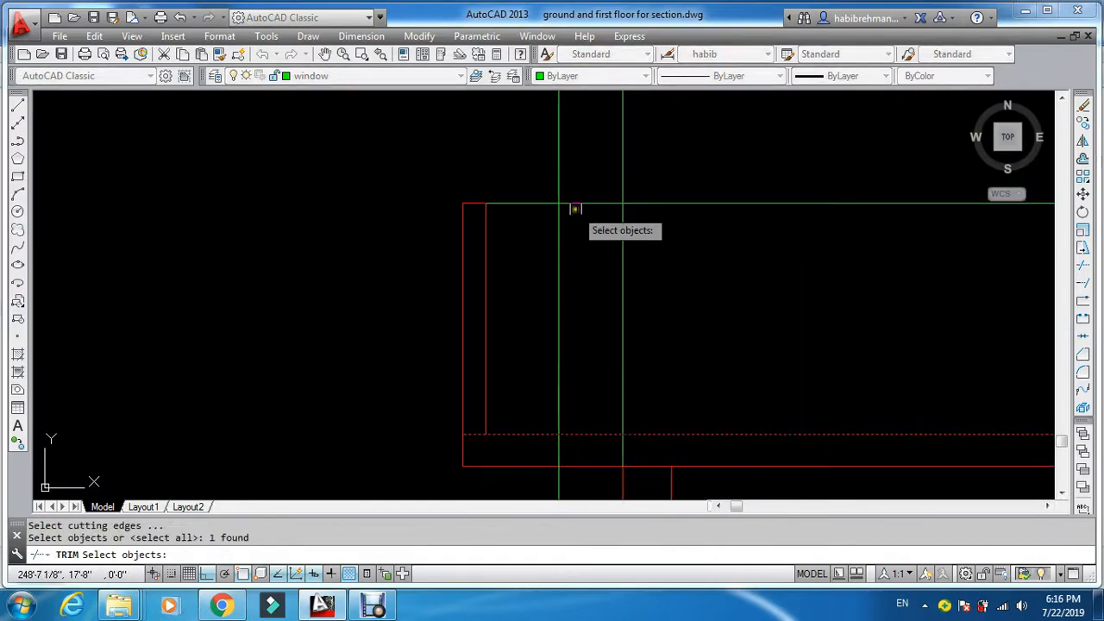
click(572, 205)
key(Return)
click(560, 179)
click(558, 443)
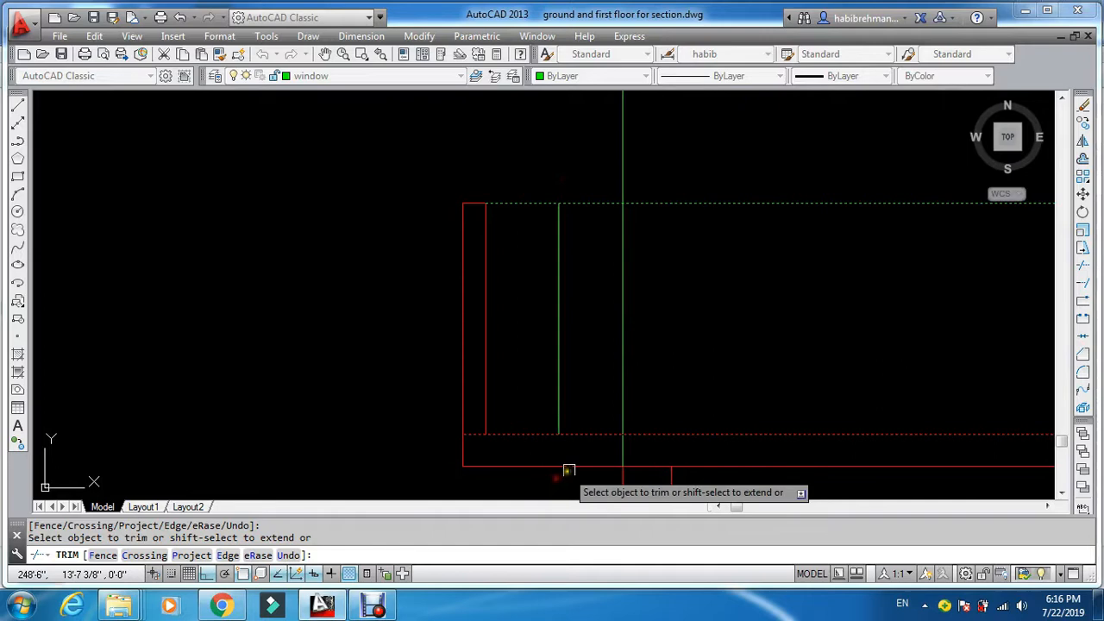
click(617, 450)
click(623, 177)
key(Escape)
key(Escape)
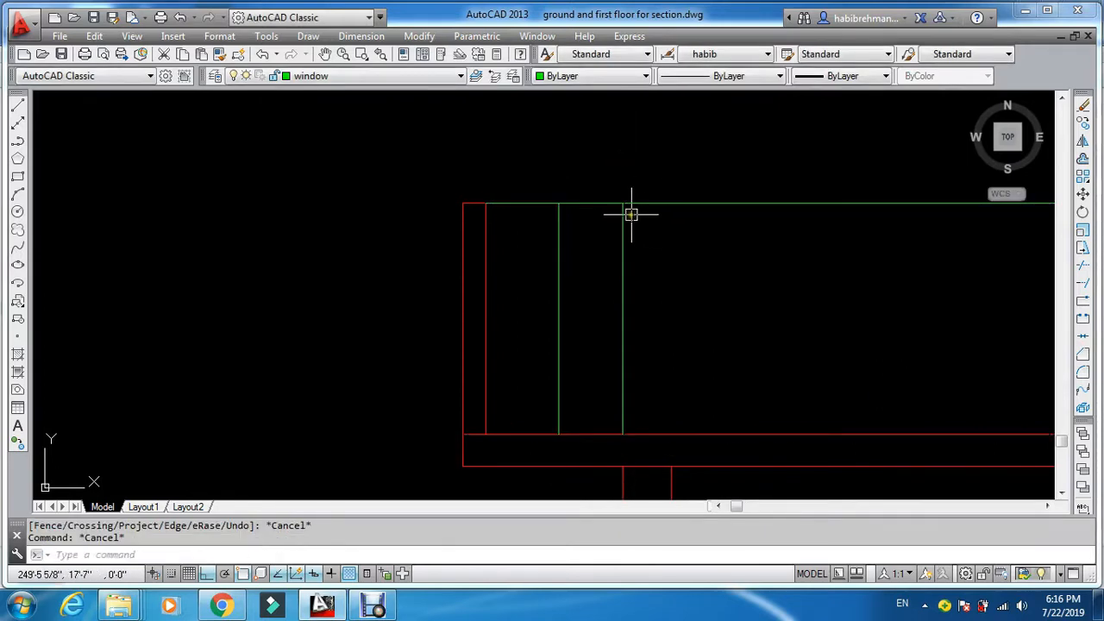
Fillet the horizontal ray with the right vertical line into a sharp corner
text(f)
key(Return)
click(599, 203)
click(622, 249)
key(Escape)
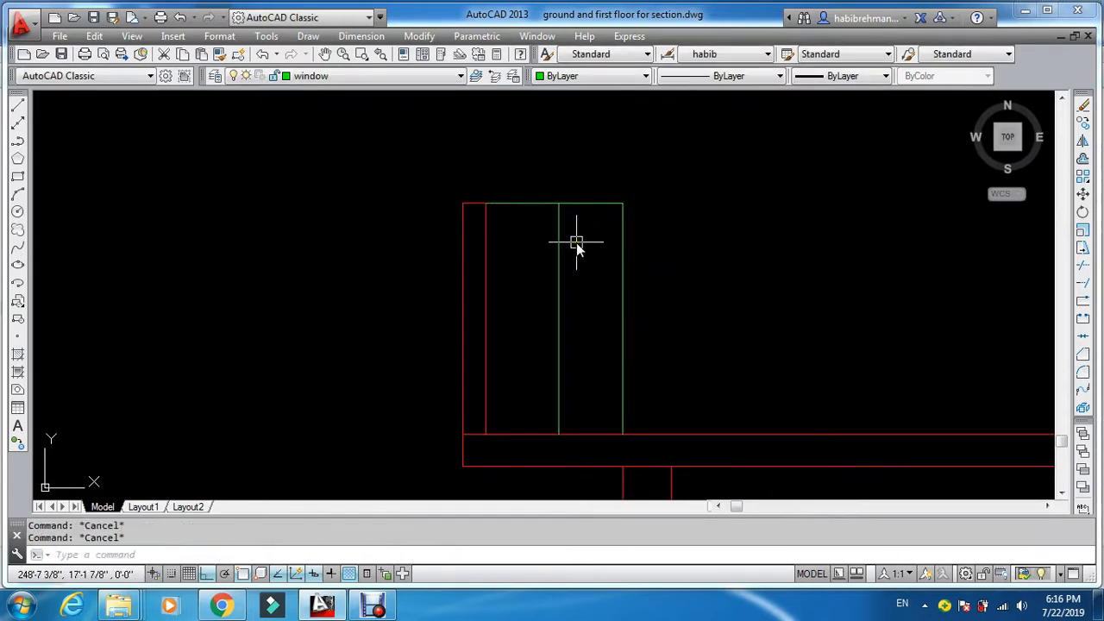
Break the top line at the middle vertical line and extend its left part to close the gap
text(br)
key(Return)
scroll(561, 233, up, 6)
click(569, 233)
text(ex)
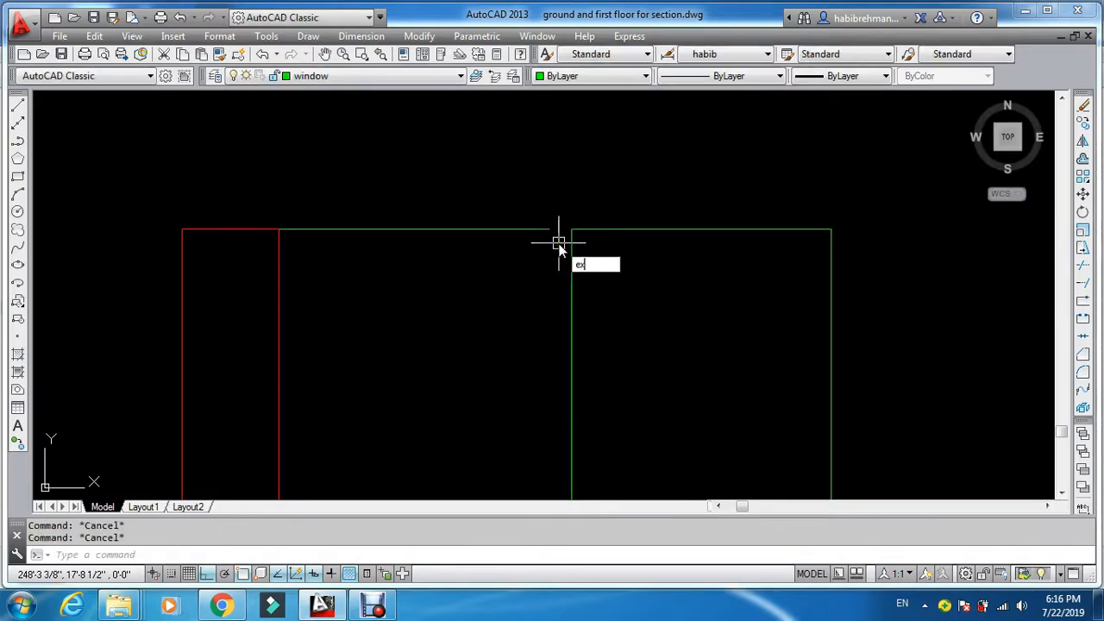
key(Return)
key(Return)
scroll(517, 229, down, 3)
key(Escape)
text(ma)
key(Return)
scroll(529, 229, down, 5)
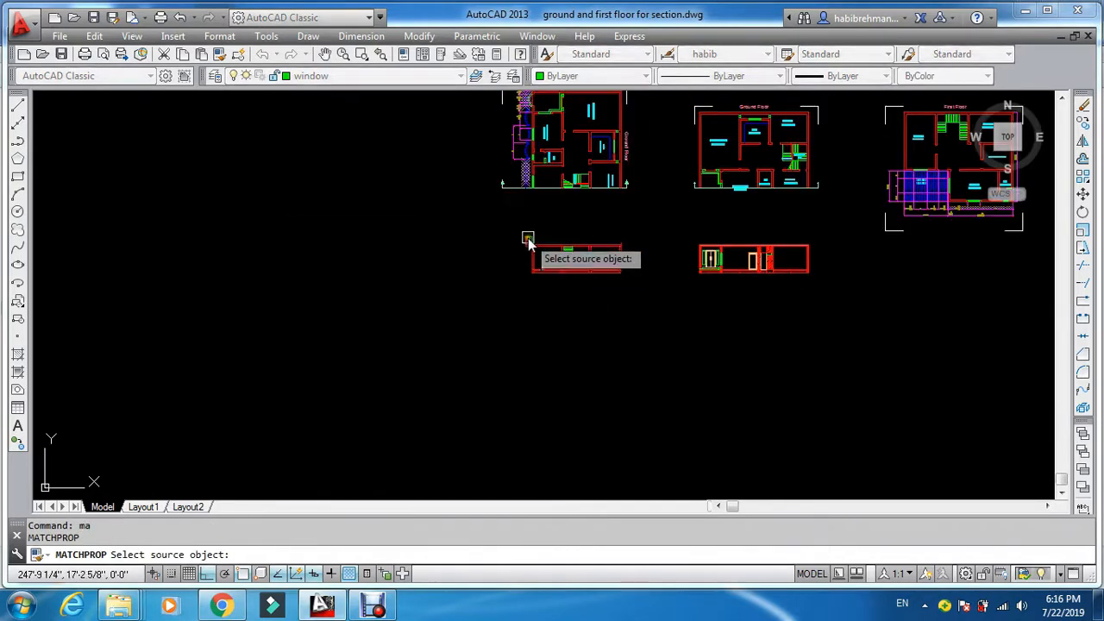
scroll(528, 241, up, 8)
key(Escape)
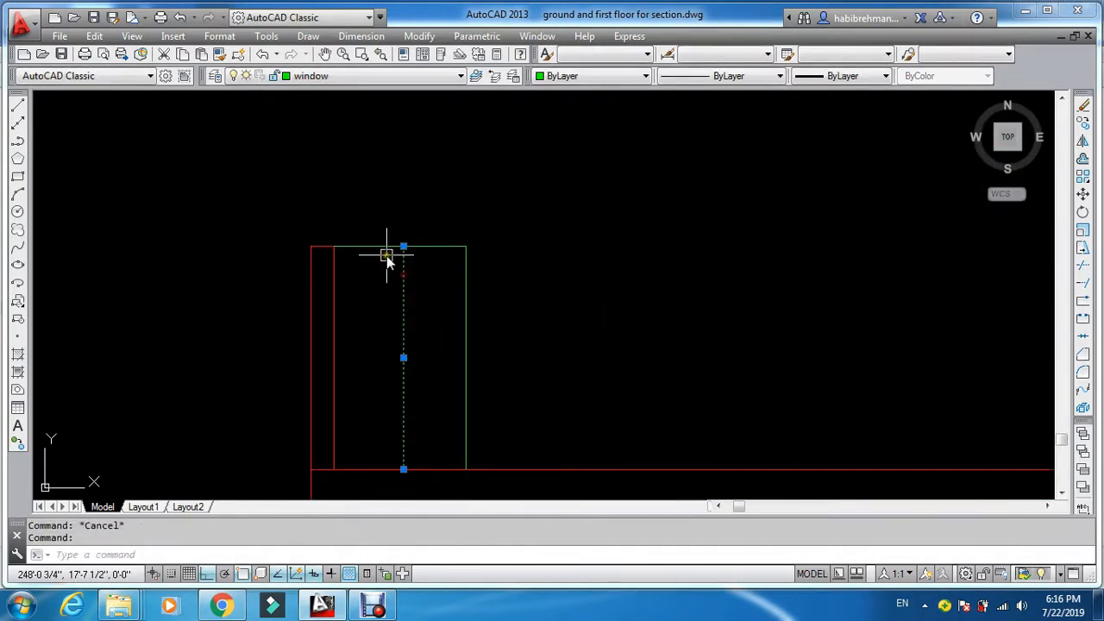
Put the middle vertical line and the left top segment on the wall layer and give them index color 24
key(ctrl+1)
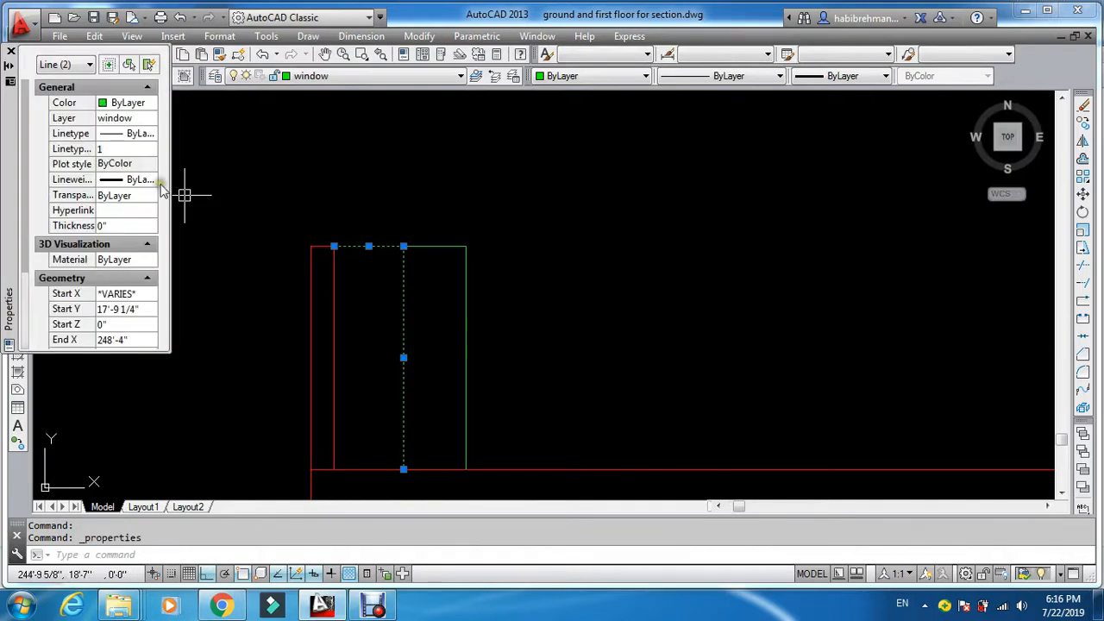
click(140, 121)
click(118, 236)
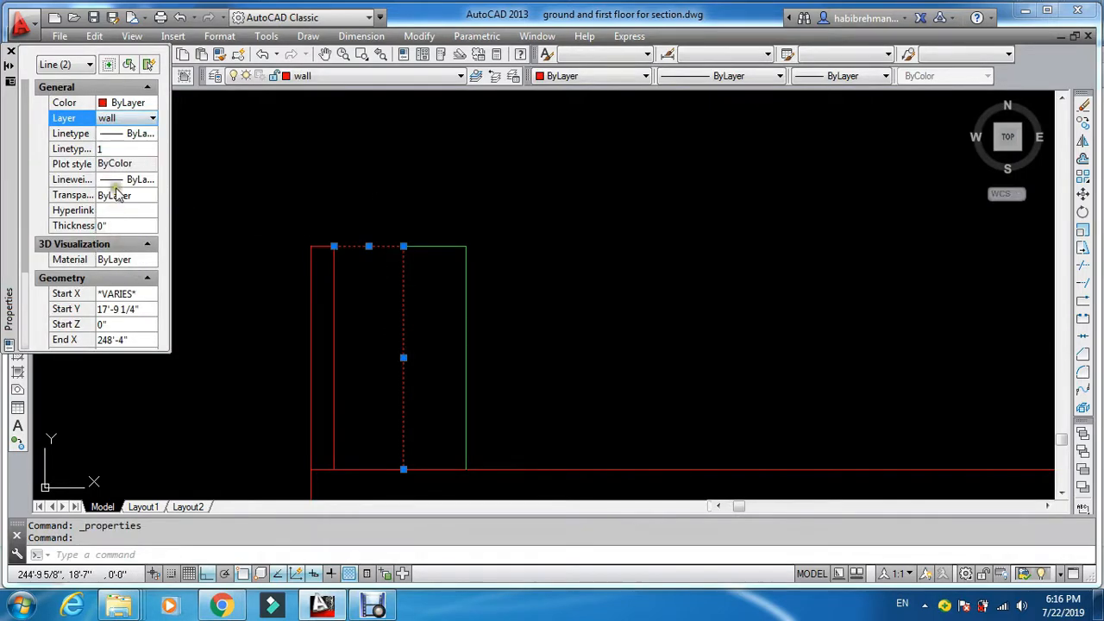
click(133, 103)
click(125, 237)
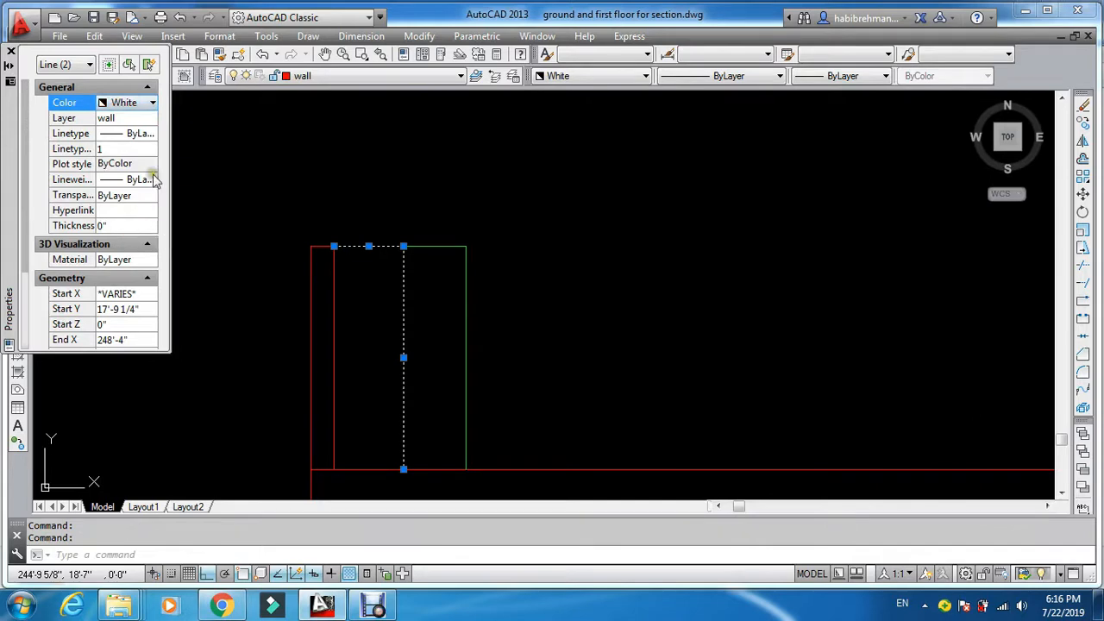
click(150, 103)
click(131, 238)
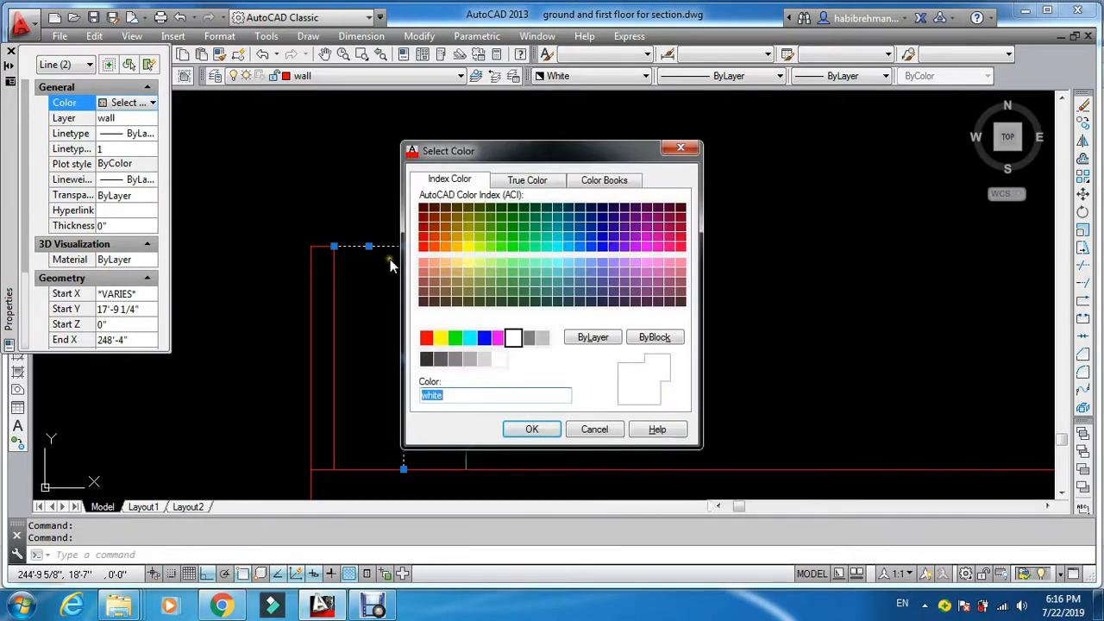
click(529, 431)
key(Escape)
key(Escape)
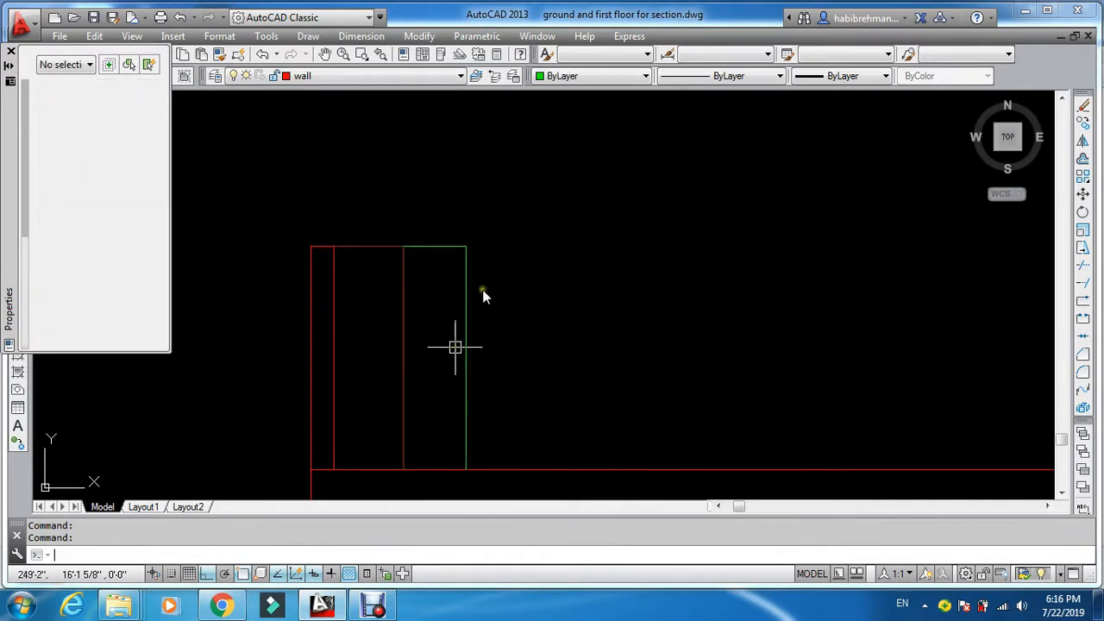
key(ctrl+1)
scroll(342, 239, down, 3)
text(ma)
key(Return)
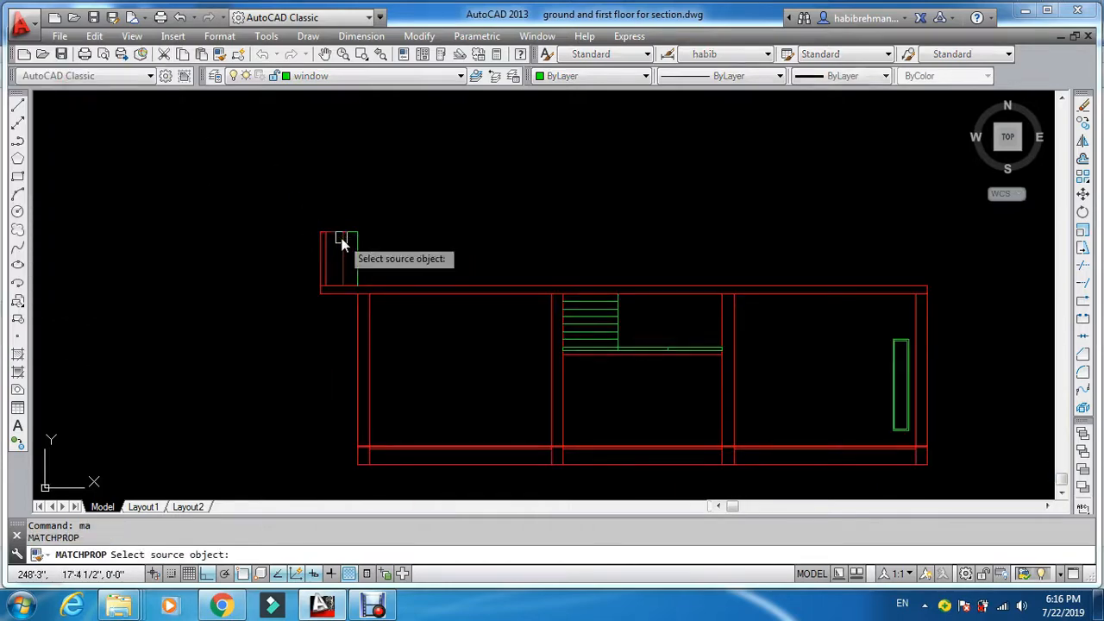
scroll(345, 239, down, 5)
scroll(544, 265, up, 5)
scroll(543, 266, down, 4)
scroll(712, 203, up, 2)
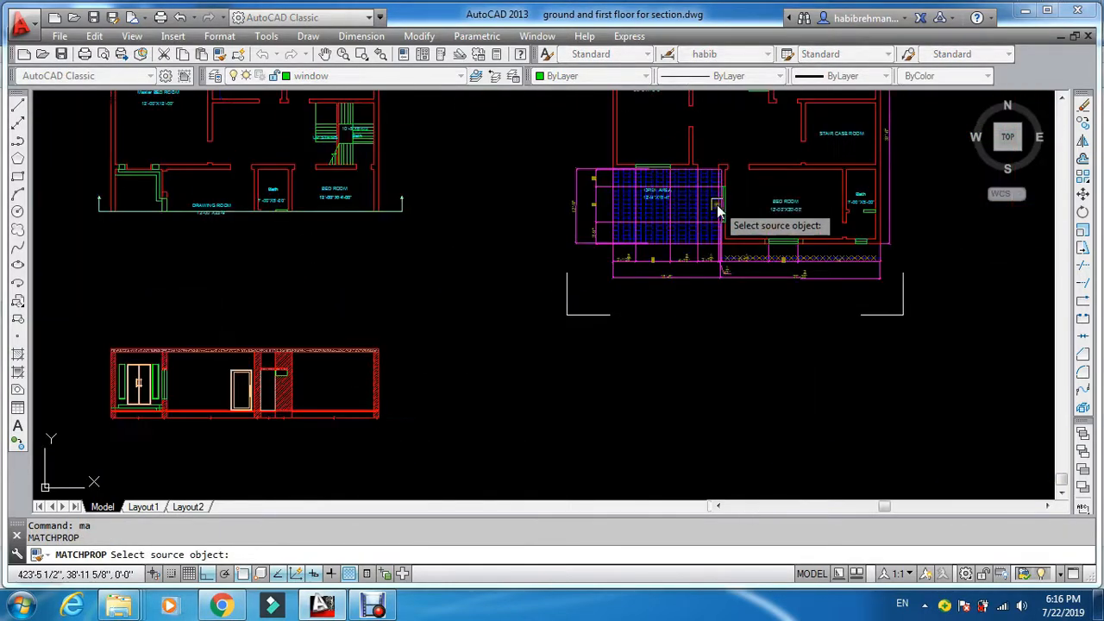
scroll(713, 226, down, 2)
scroll(494, 220, up, 2)
scroll(431, 327, up, 1)
scroll(246, 362, up, 3)
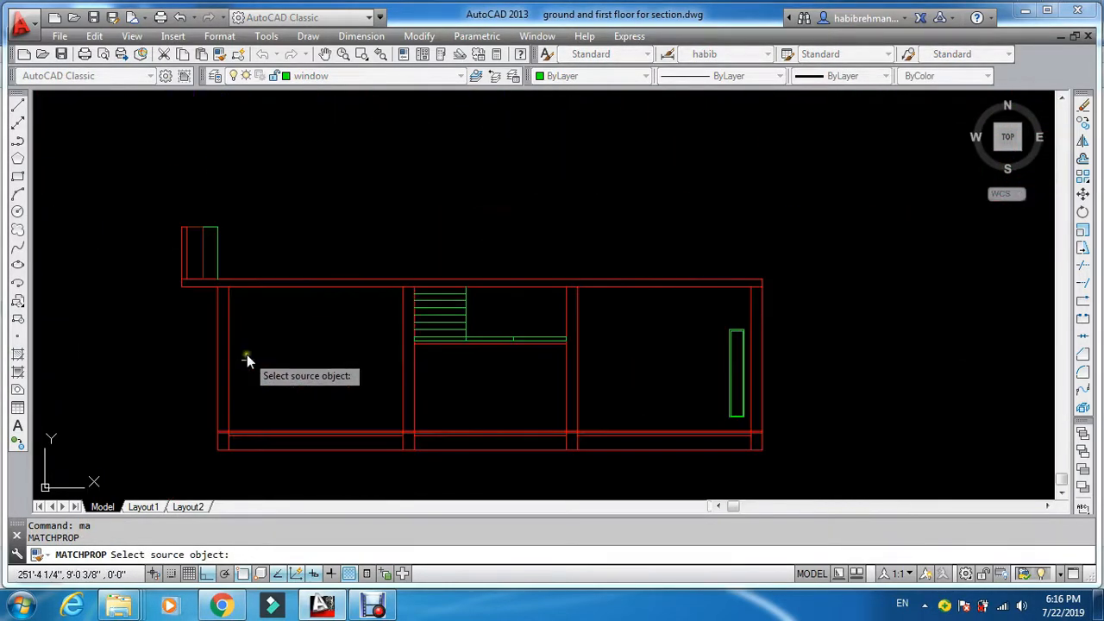
scroll(234, 266, up, 3)
key(Escape)
Put the right vertical line and the right top segment on the dark wall layer
drag(177, 138, 158, 182)
key(ctrl+1)
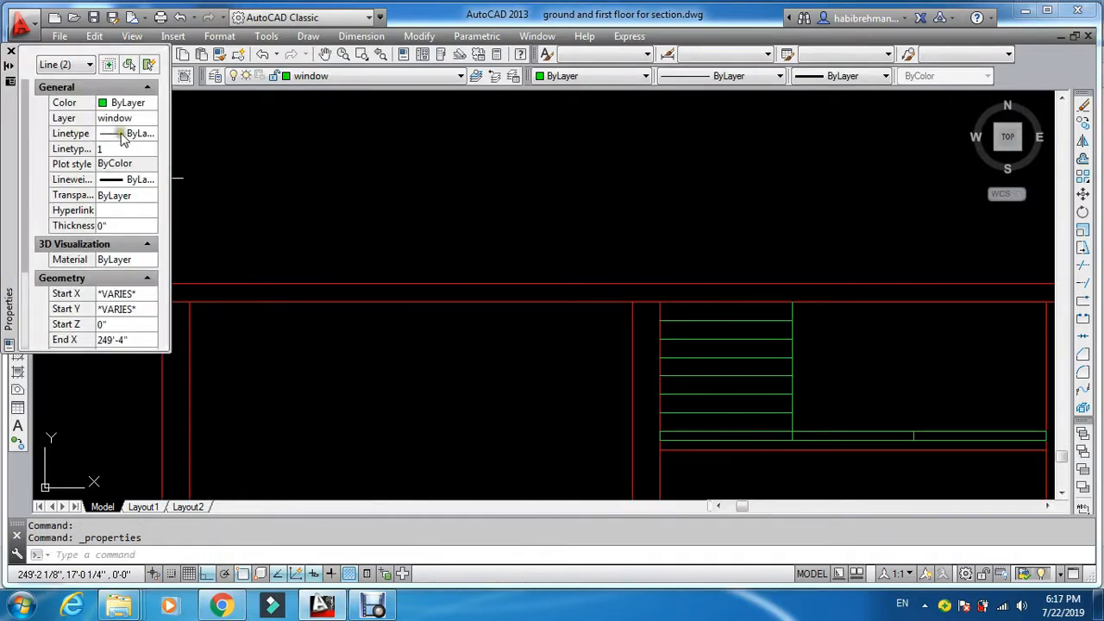
click(127, 118)
click(117, 179)
key(Escape)
key(Escape)
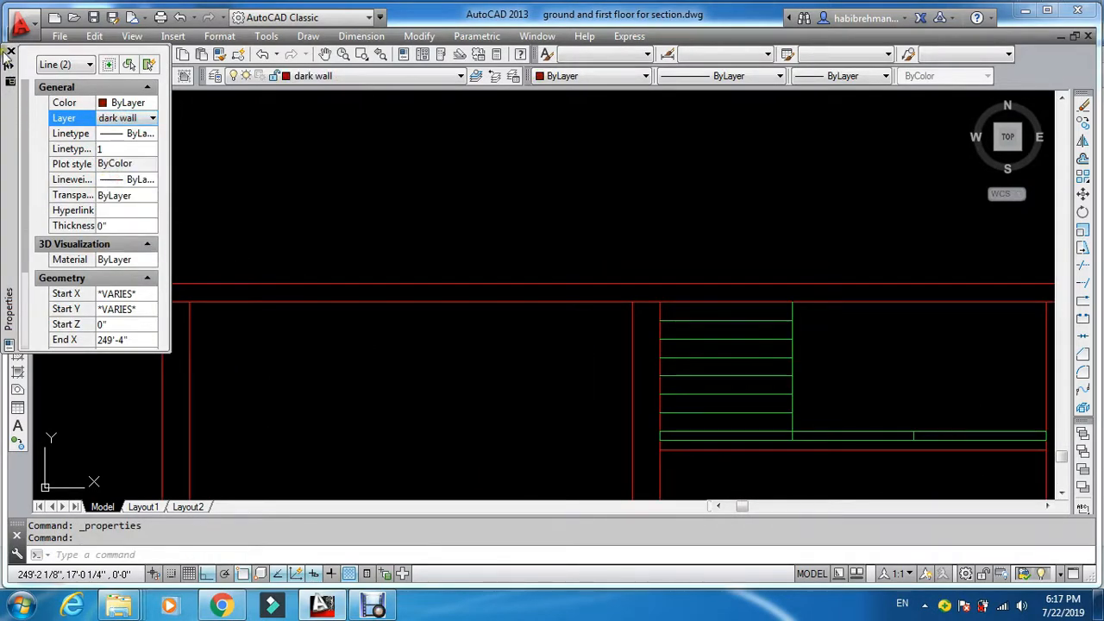
click(11, 51)
Set the dark wall layer's color to index color 26 in the layer manager
scroll(194, 171, up, 3)
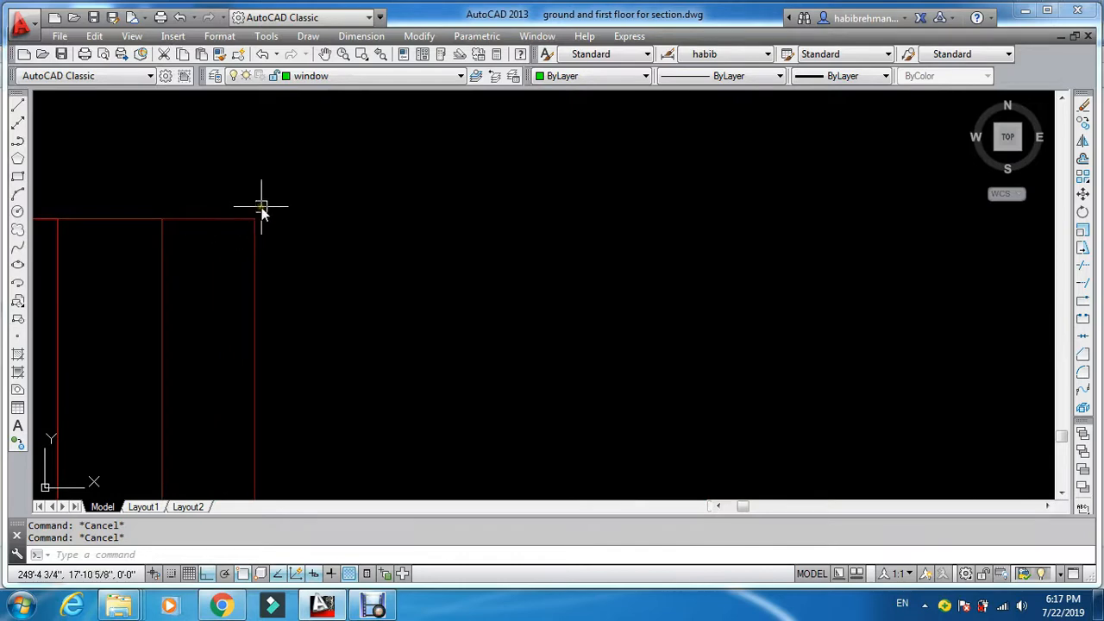
scroll(262, 209, down, 2)
scroll(266, 211, up, 2)
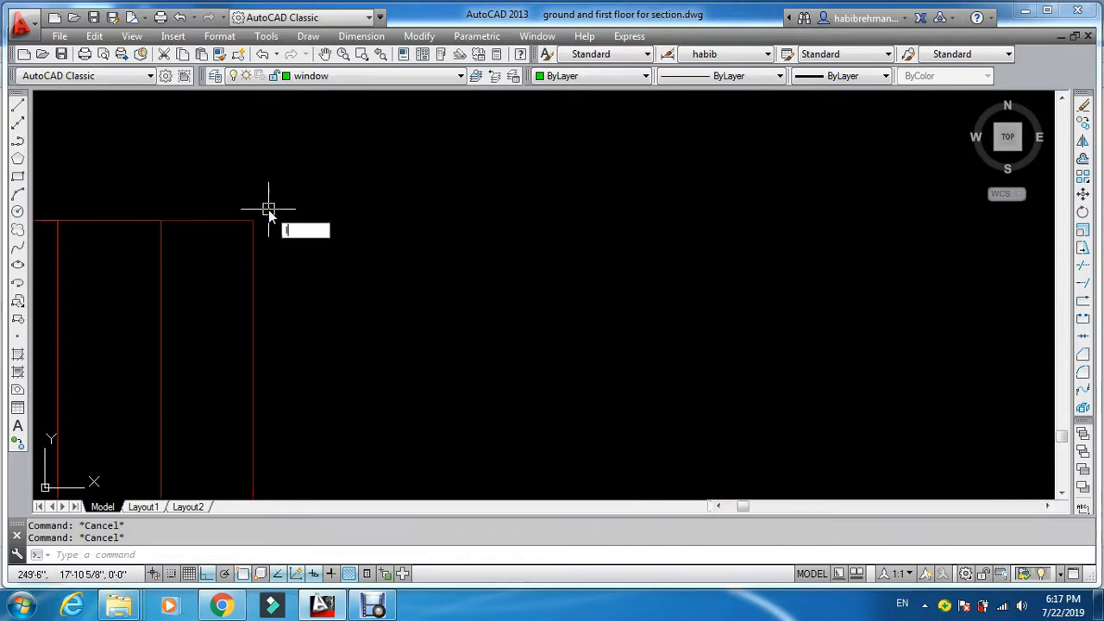
text(la)
key(Return)
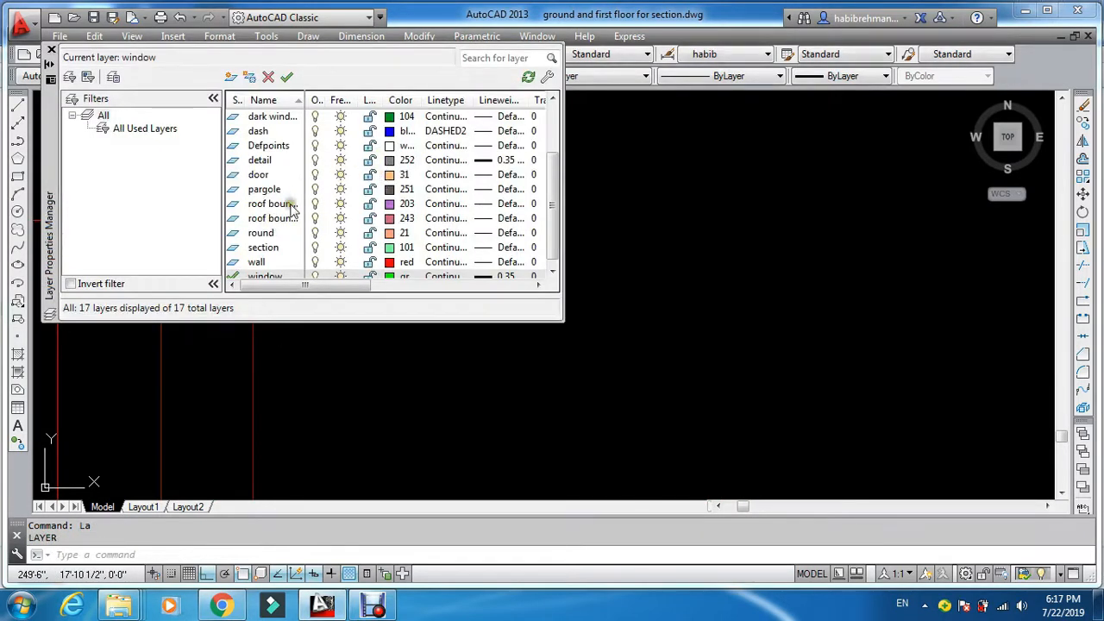
click(278, 131)
scroll(283, 147, up, 2)
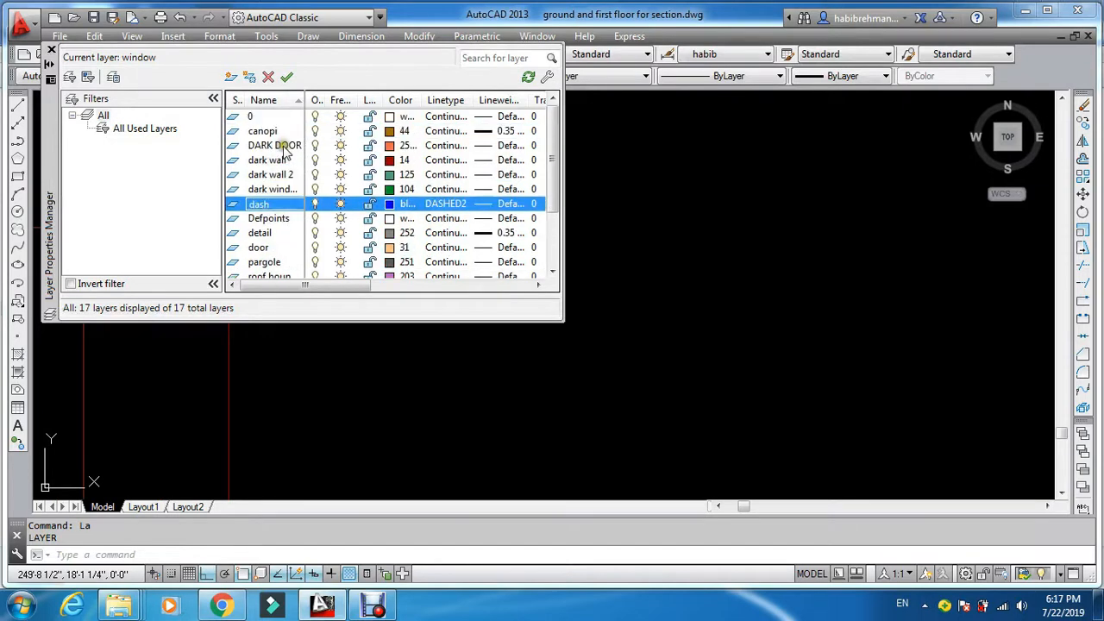
click(389, 160)
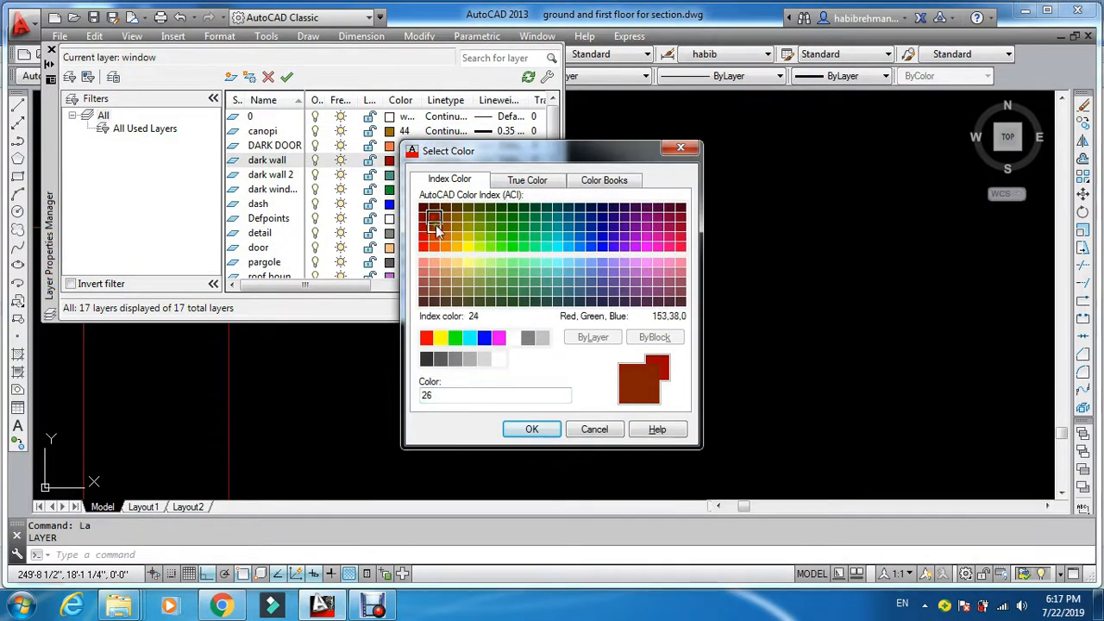
click(523, 432)
click(50, 50)
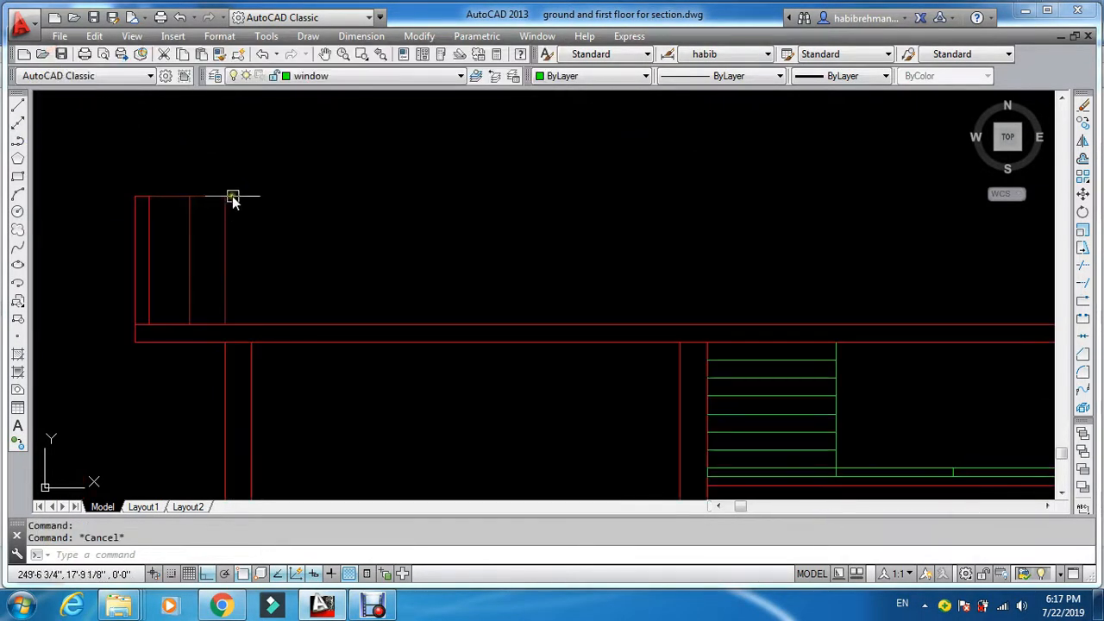
Change the index color of the middle vertical line and the left top segment beside the parapet
scroll(186, 204, up, 5)
click(180, 198)
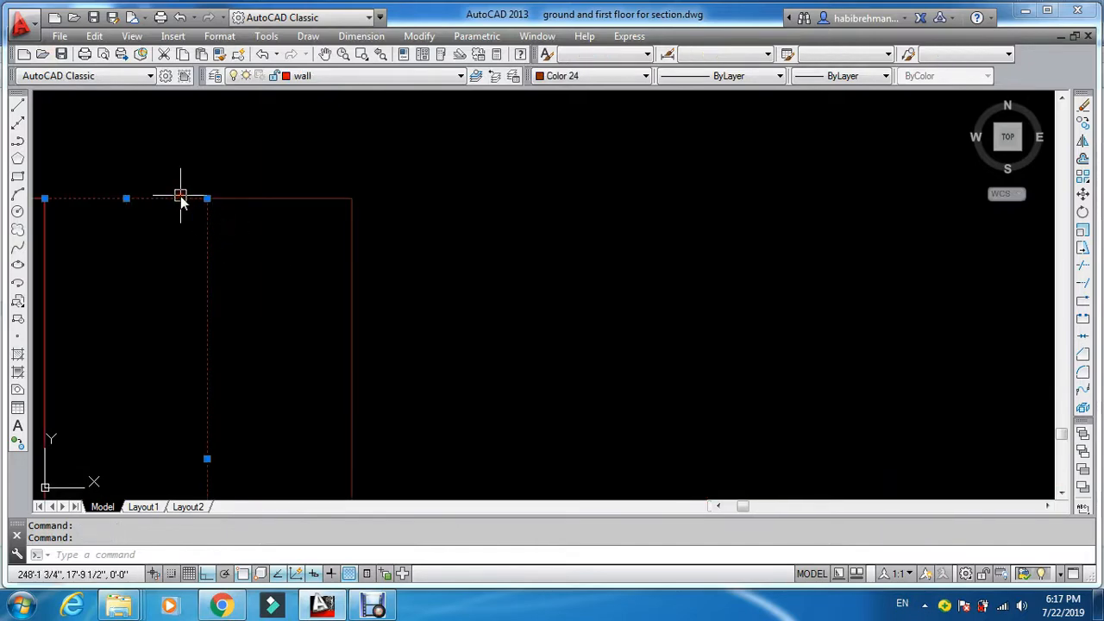
click(565, 76)
click(576, 210)
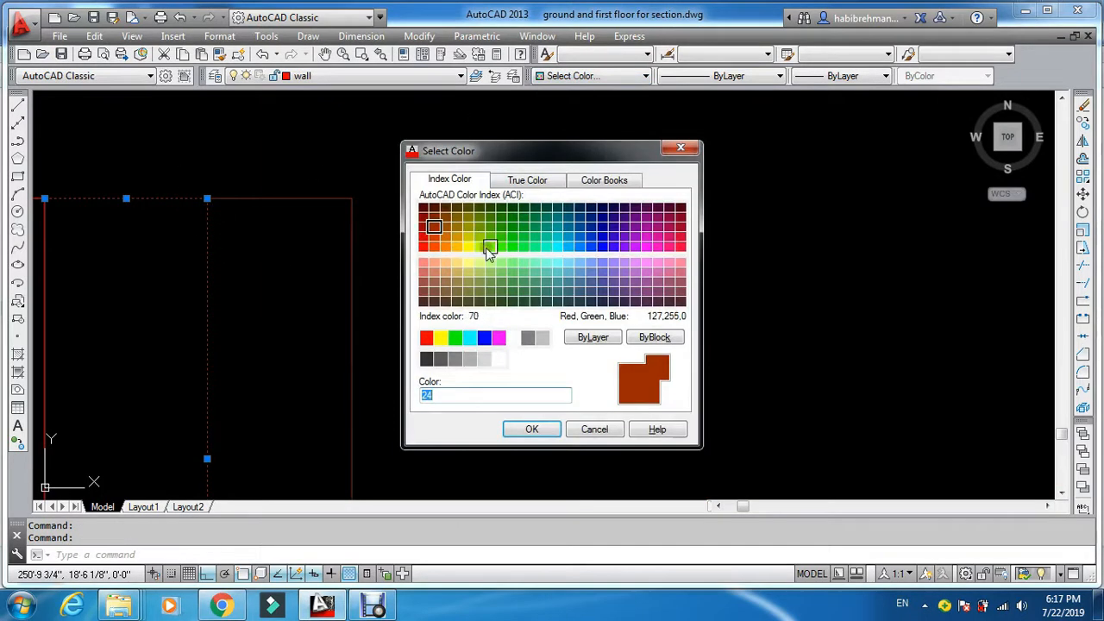
click(531, 429)
key(Escape)
scroll(457, 197, down, 6)
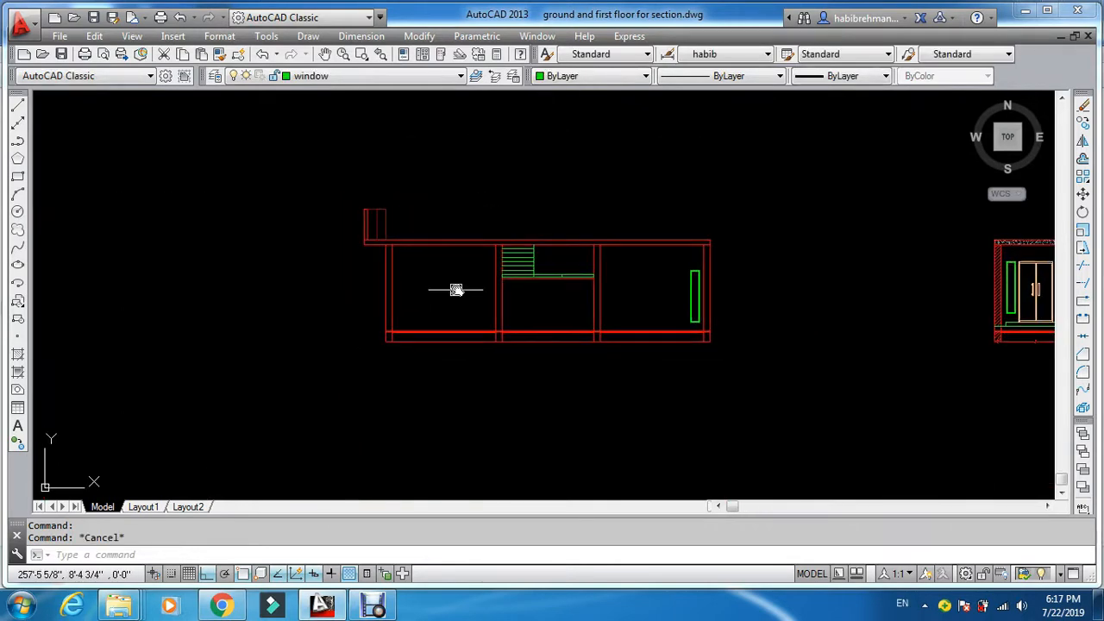
Examine the ground floor plan around its section line and staircase, and compare it with the section below
scroll(681, 235, down, 2)
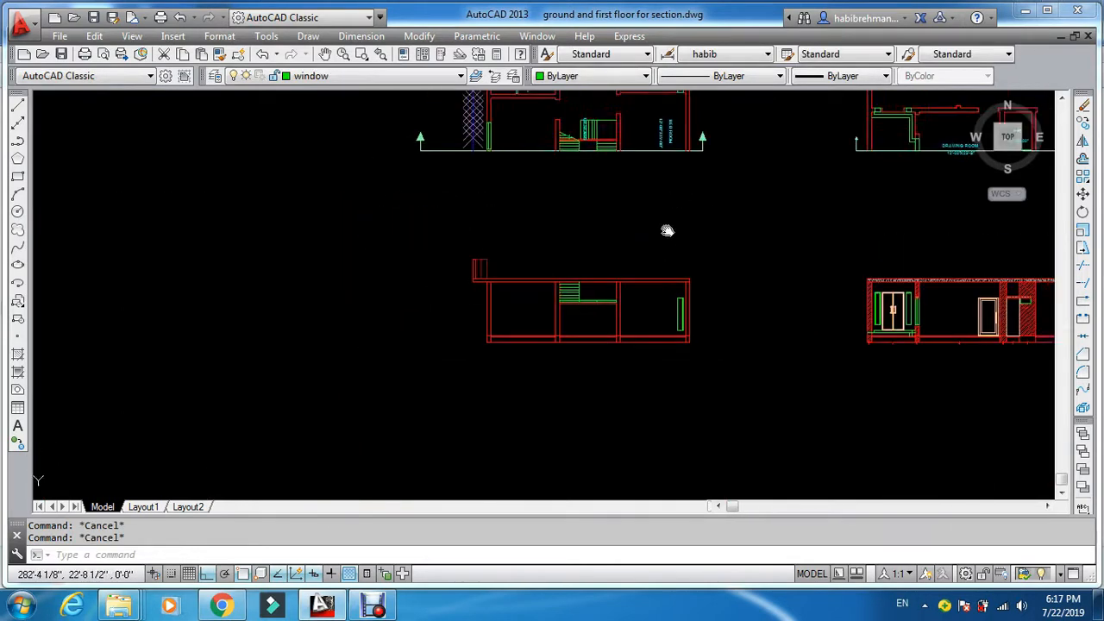
scroll(537, 370, up, 3)
scroll(540, 350, down, 1)
scroll(548, 310, down, 2)
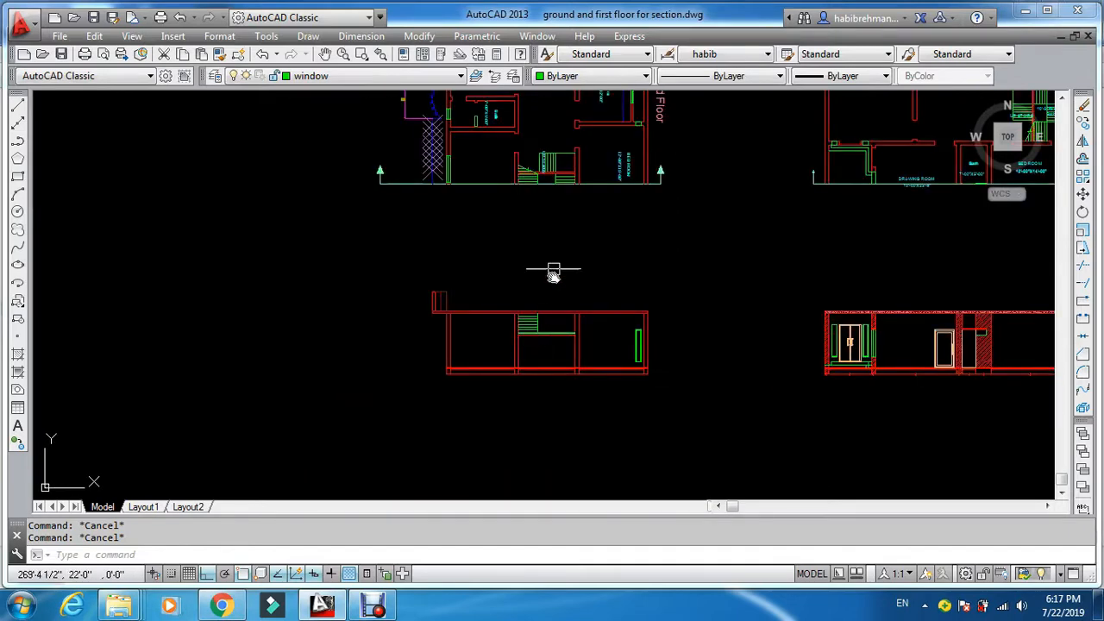
scroll(509, 207, up, 8)
scroll(293, 259, down, 6)
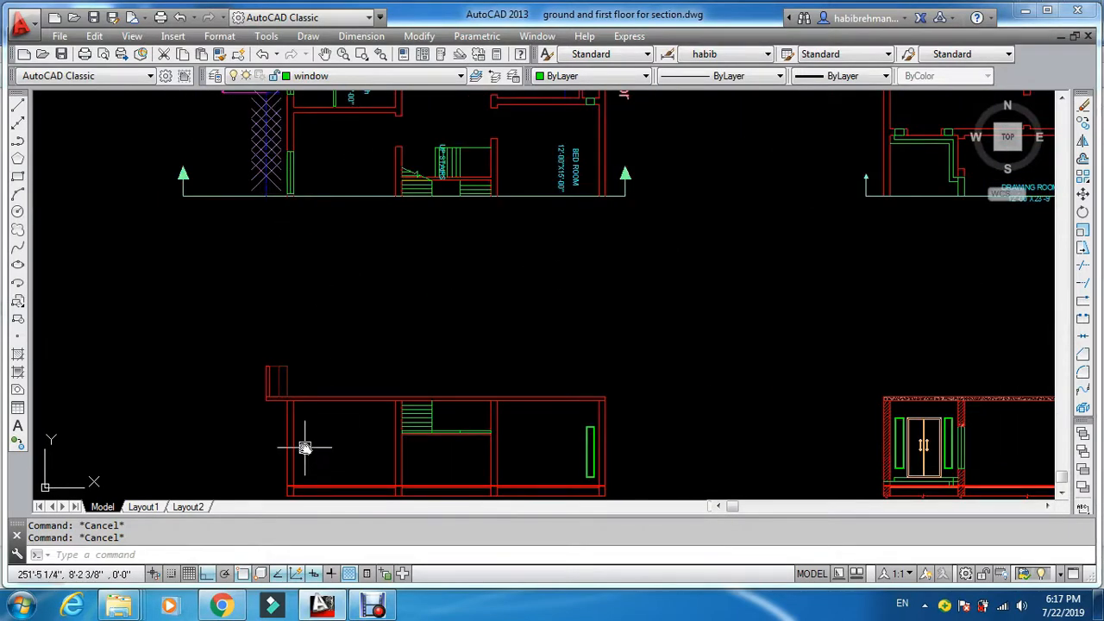
scroll(320, 320, up, 3)
scroll(387, 319, down, 5)
scroll(475, 192, up, 6)
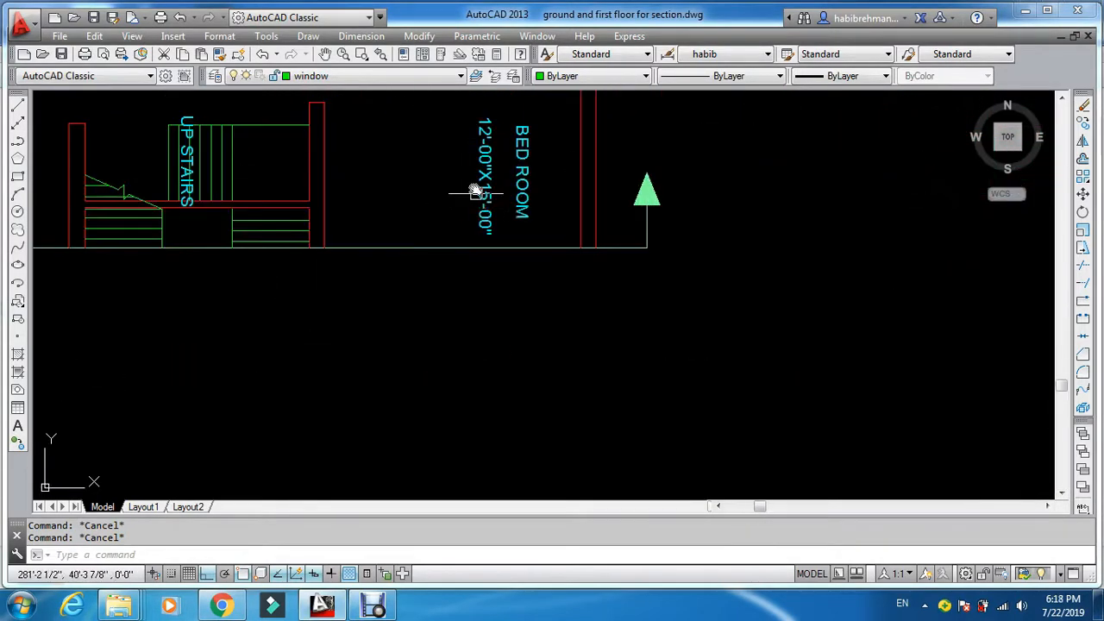
middle_drag(493, 289, 562, 453)
middle_drag(396, 373, 545, 307)
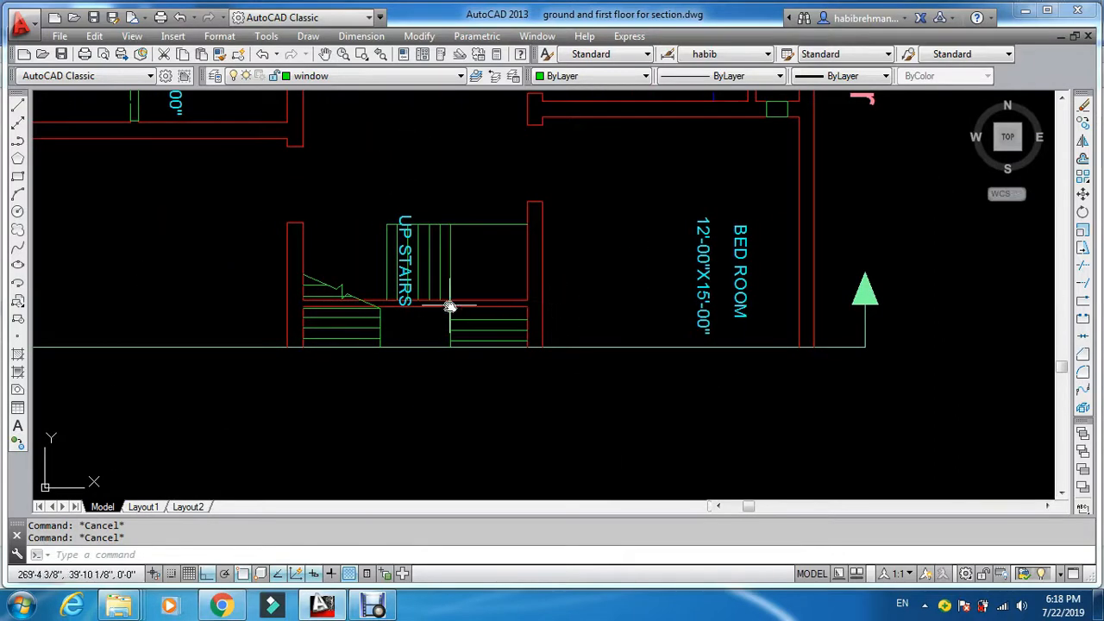
middle_drag(428, 302, 636, 389)
middle_drag(455, 351, 455, 382)
scroll(521, 335, down, 4)
middle_drag(557, 198, 537, 285)
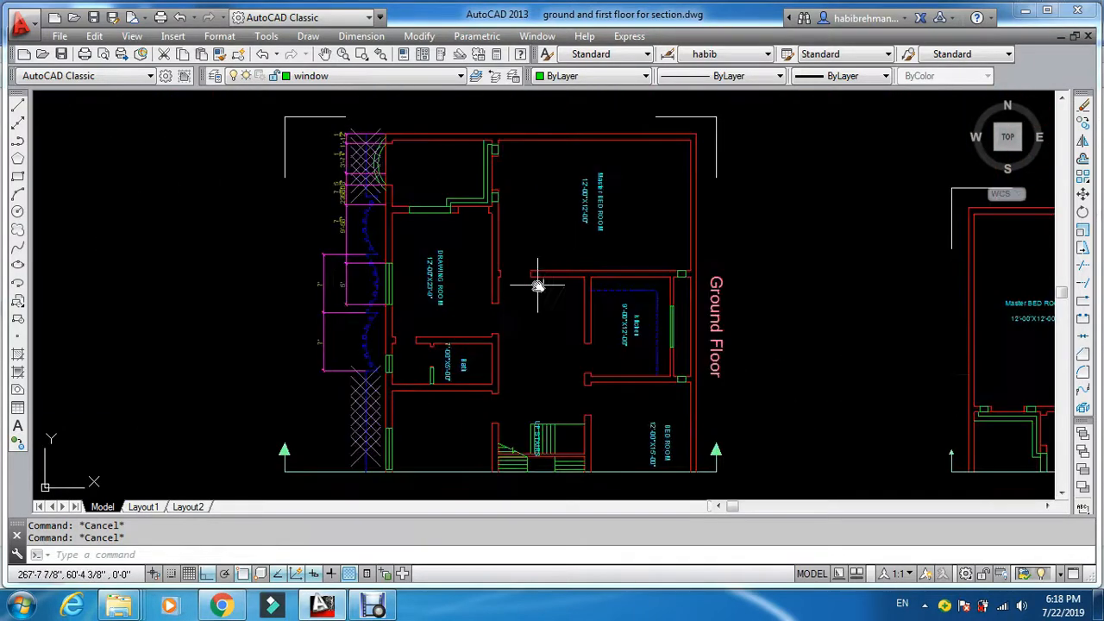
middle_drag(596, 430, 561, 229)
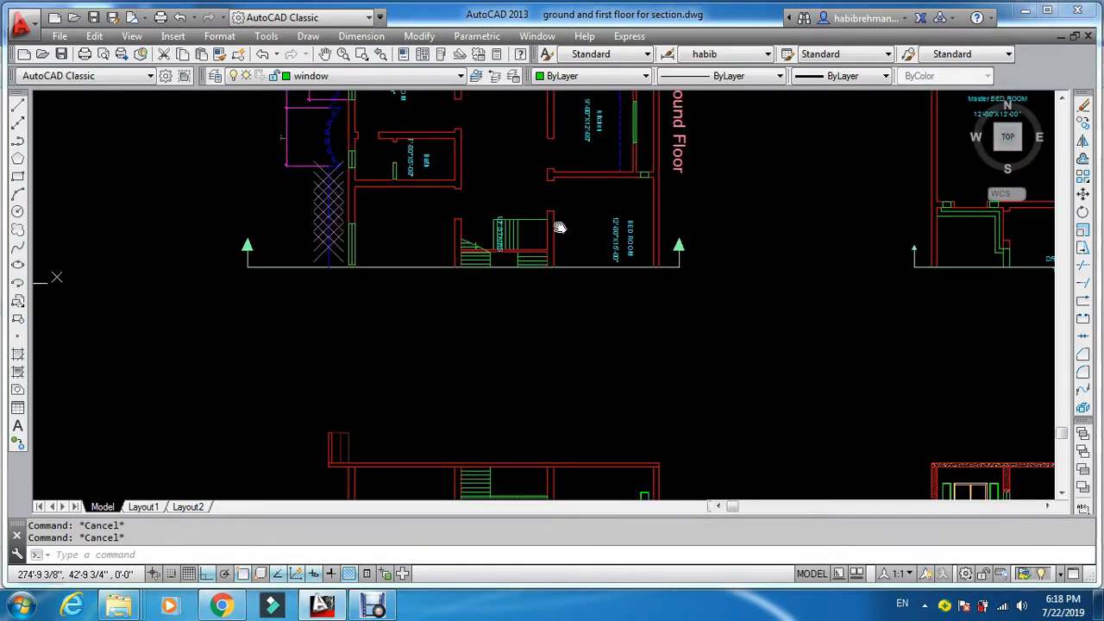
scroll(557, 305, down, 5)
scroll(559, 246, up, 7)
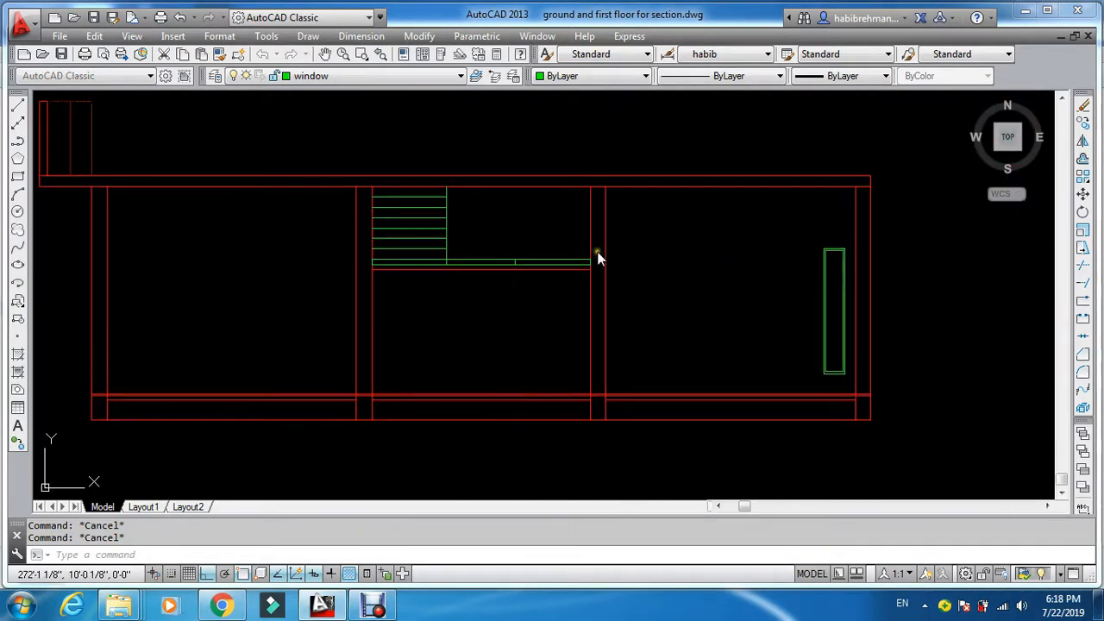
text(h)
key(Return)
click(597, 205)
key(Escape)
key(Escape)
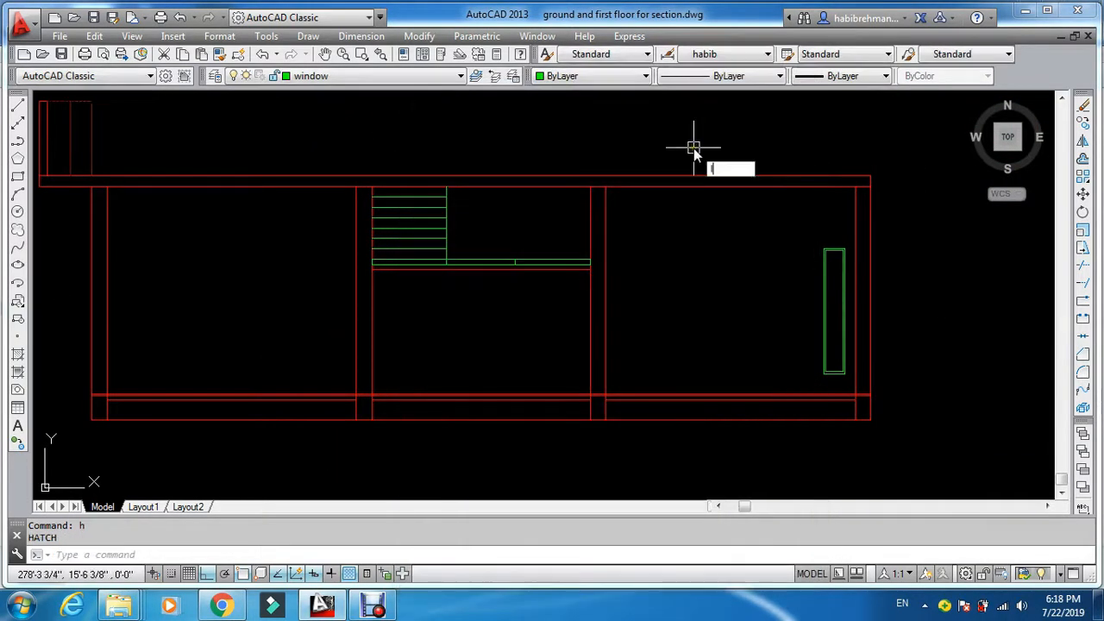
Make the wall layer current in the layer manager
text(La)
key(Return)
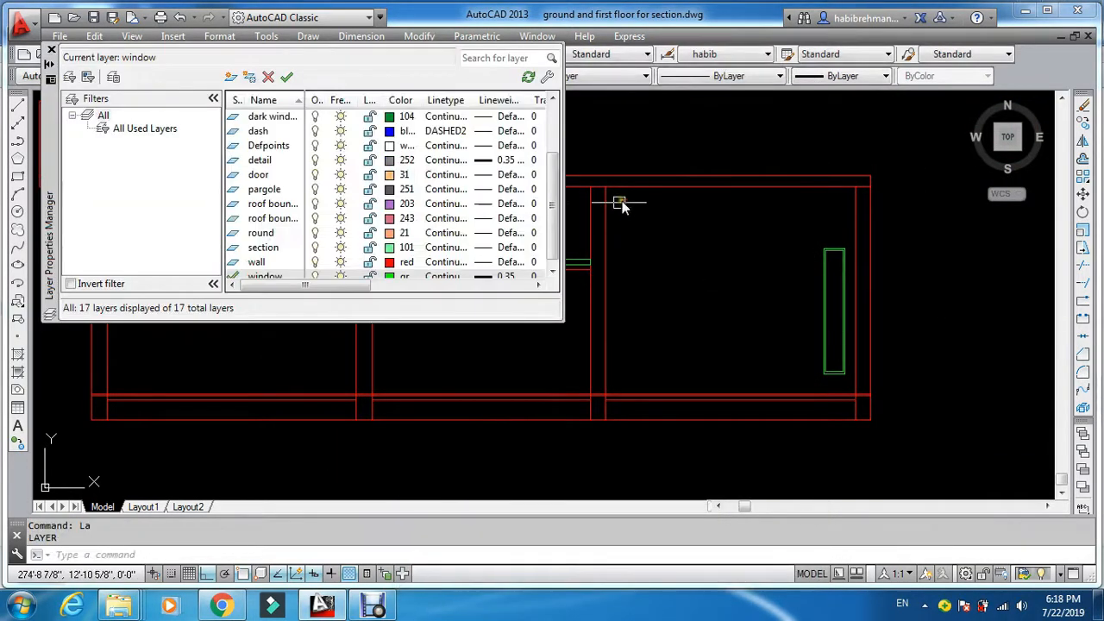
double_click(233, 262)
click(51, 51)
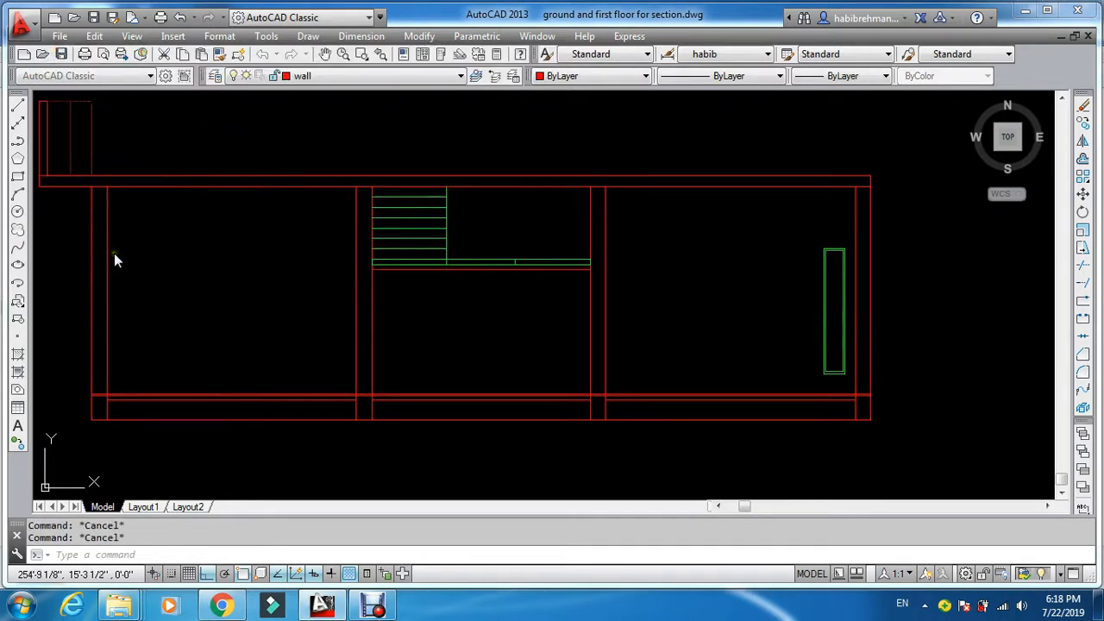
Set up a hatch with the ANSI31 pattern at scale 6 and choose the inside of the leftmost wall as its boundary
key(Return)
click(556, 229)
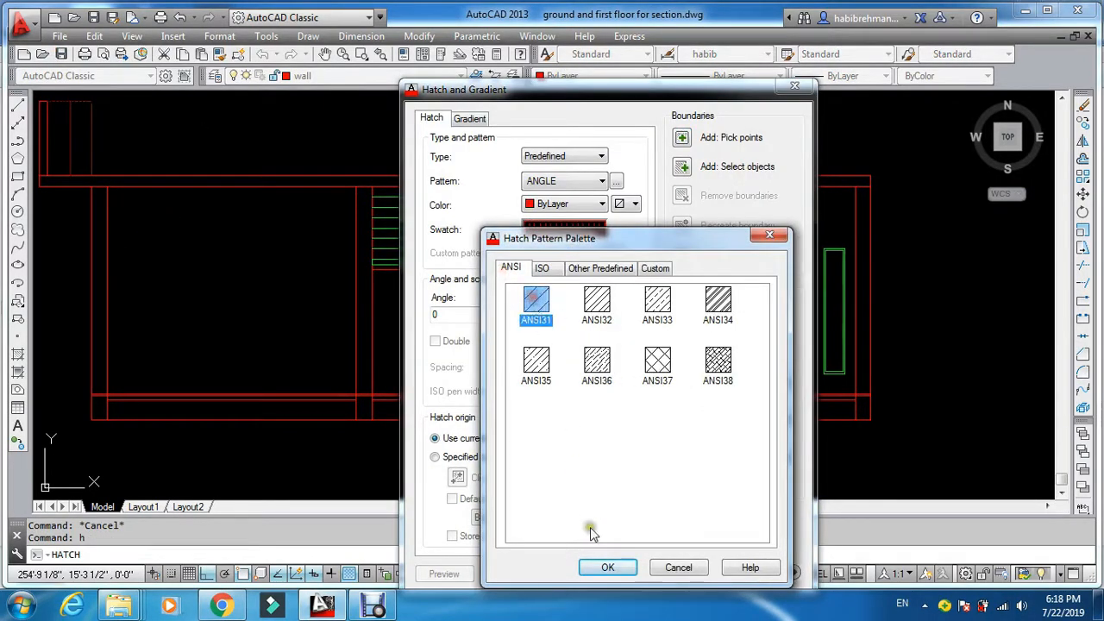
click(607, 567)
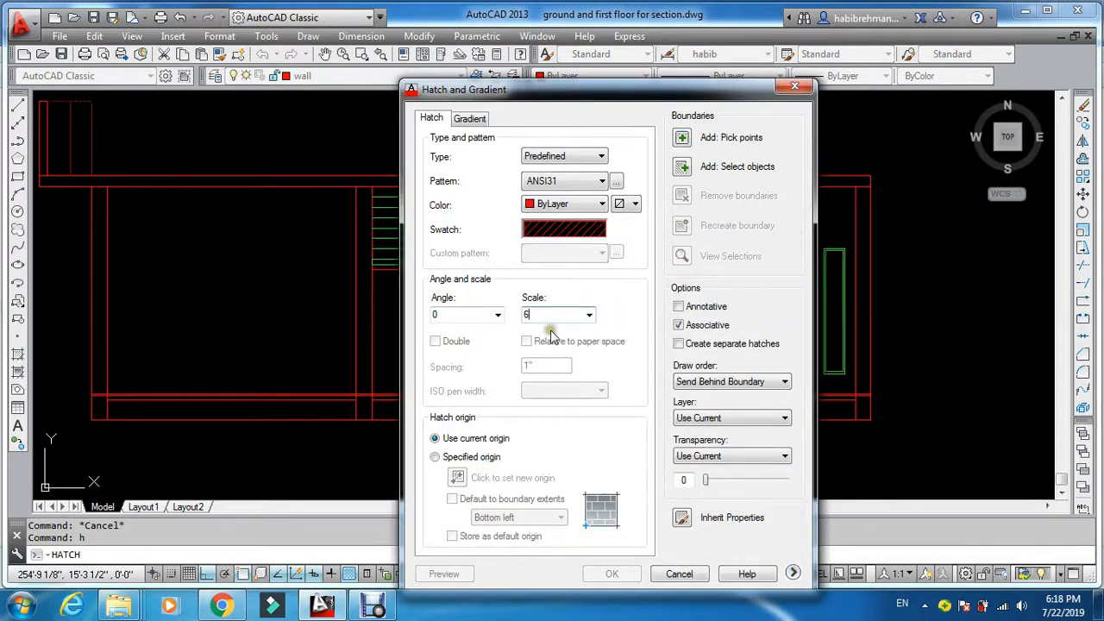
click(702, 138)
click(102, 270)
key(Return)
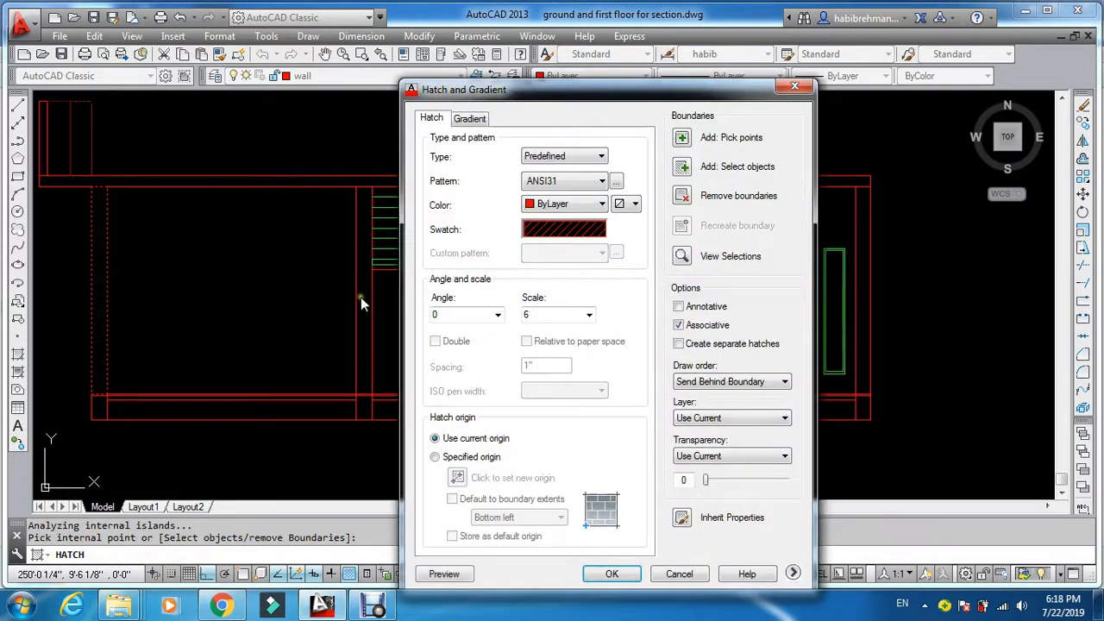
Preview the leftmost wall's hatch, set its scale to 1 and preview it again
click(445, 574)
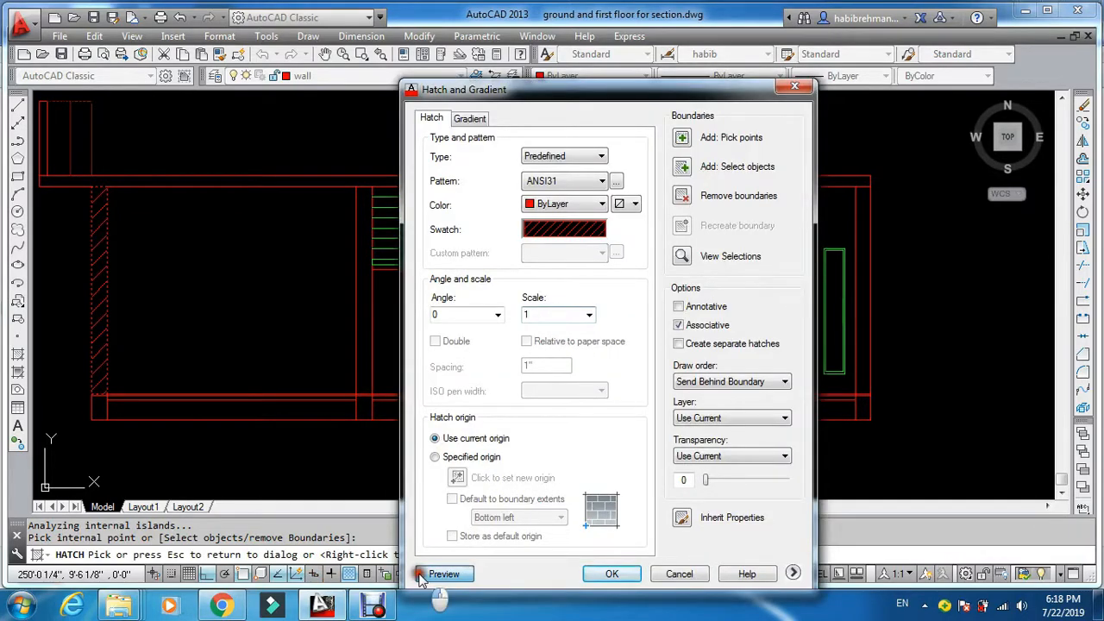
click(420, 575)
key(Escape)
Add the second wall's interior to the hatch area, undo the stray boundary pick beside the third wall, and preview the hatch
click(685, 141)
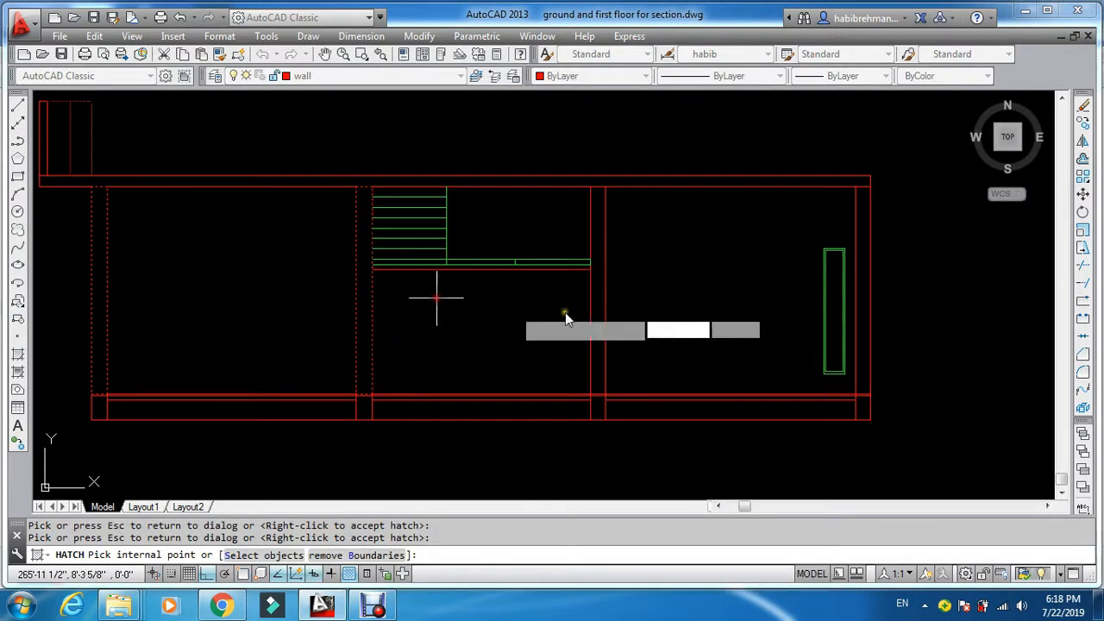
click(587, 320)
key(ctrl+z)
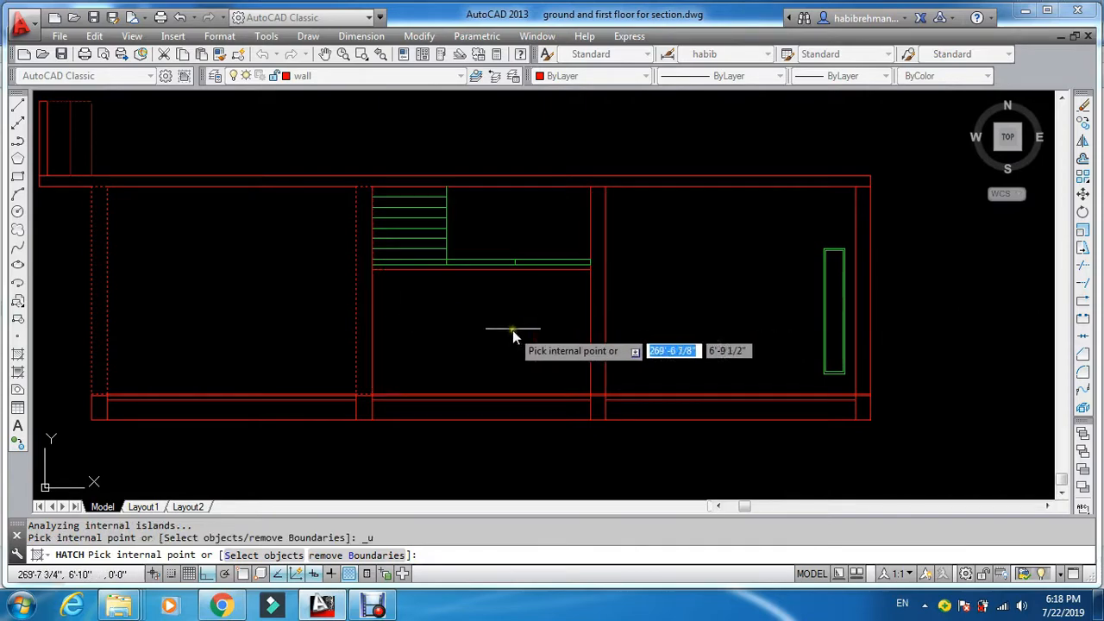
key(Return)
click(443, 573)
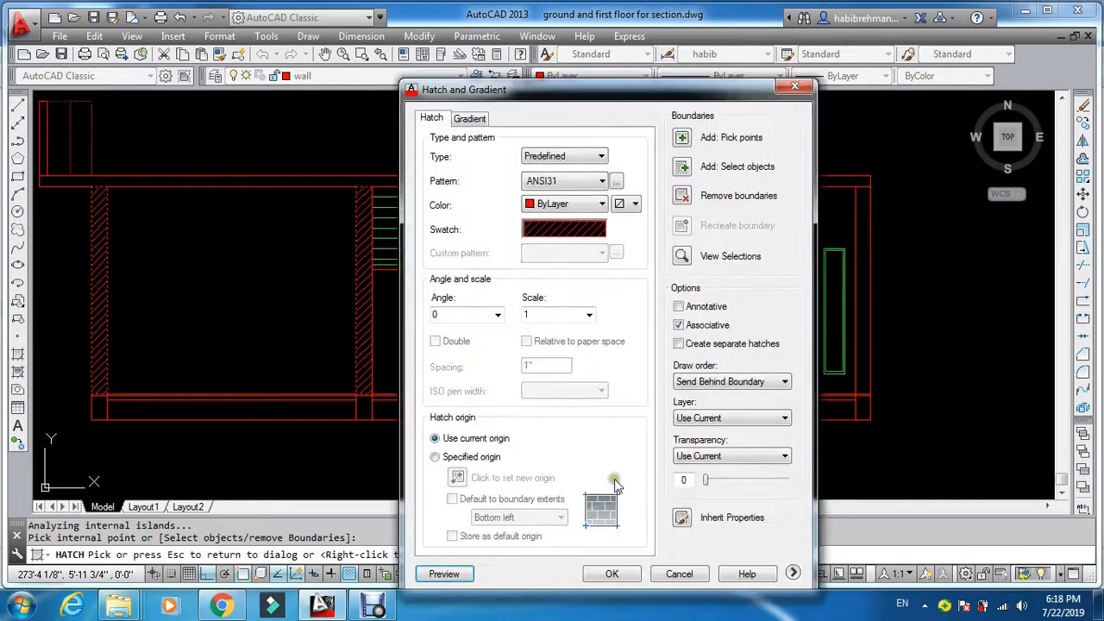
Add the two remaining walls and the wall portions below the floor line to the hatch area, and apply the ANSI31 hatch
click(687, 138)
click(859, 290)
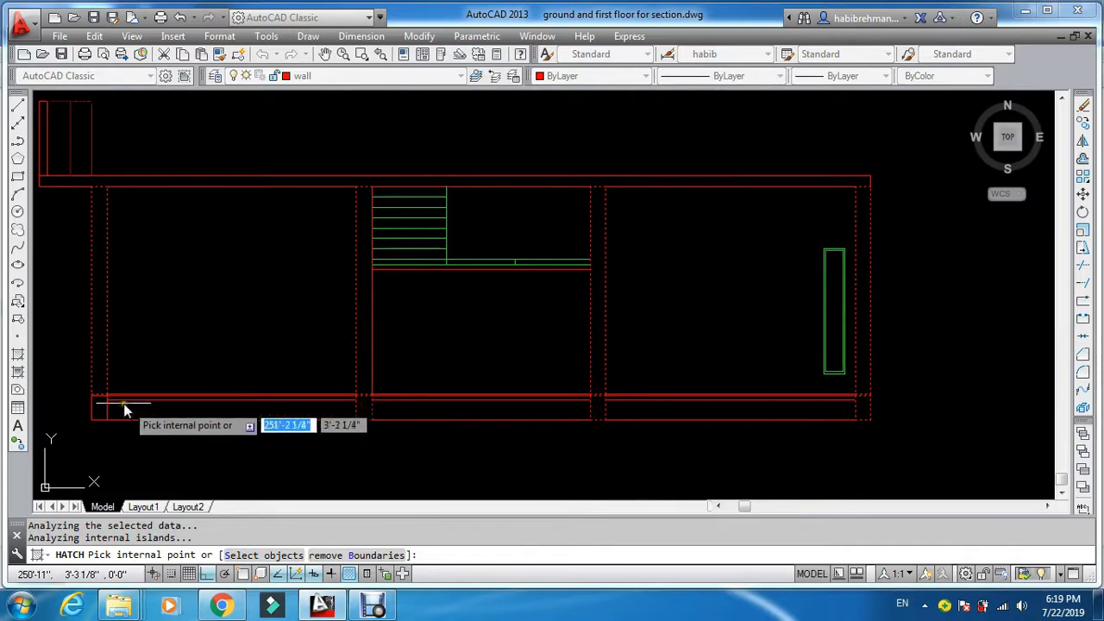
click(98, 404)
key(Return)
click(611, 572)
key(Escape)
key(Escape)
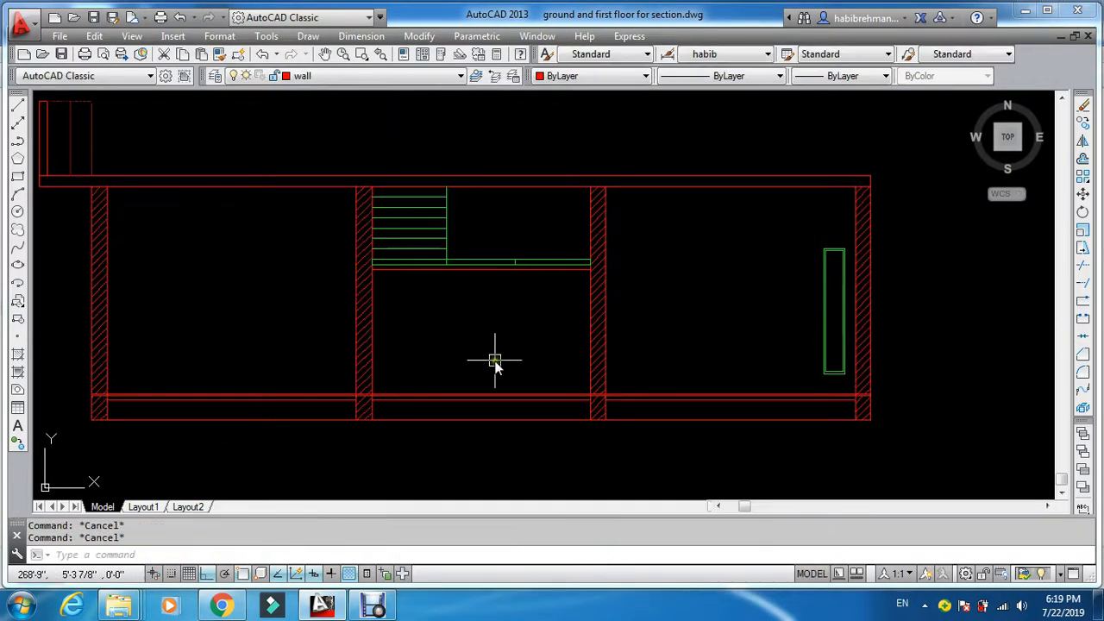
scroll(69, 410, up, 6)
text(h)
key(Return)
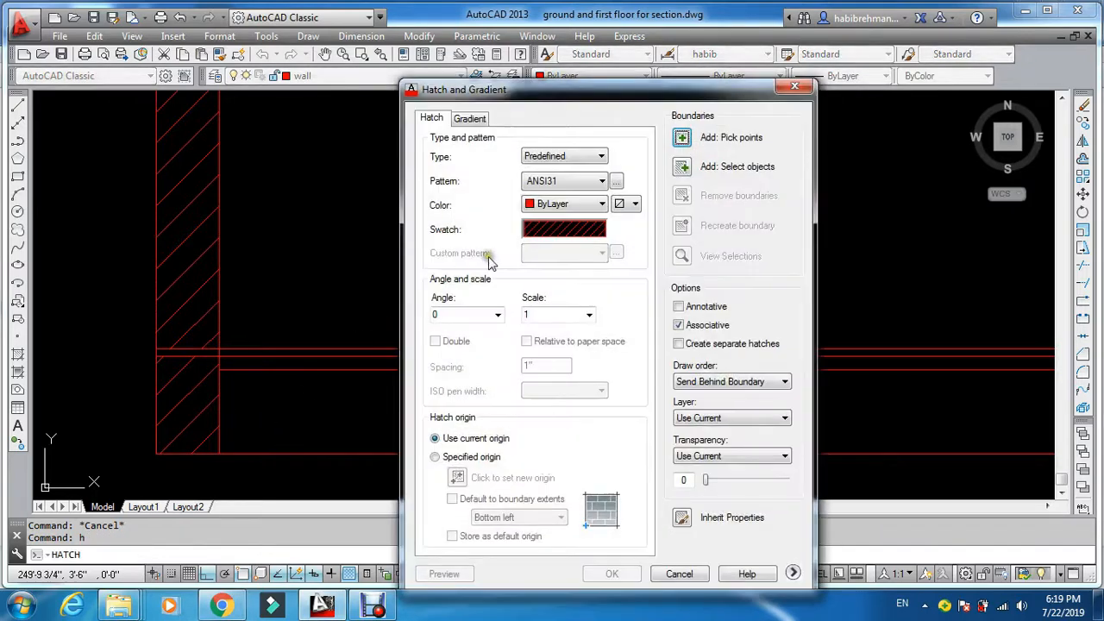
click(794, 87)
Make the detail layer current in the layer manager
text(la)
key(Return)
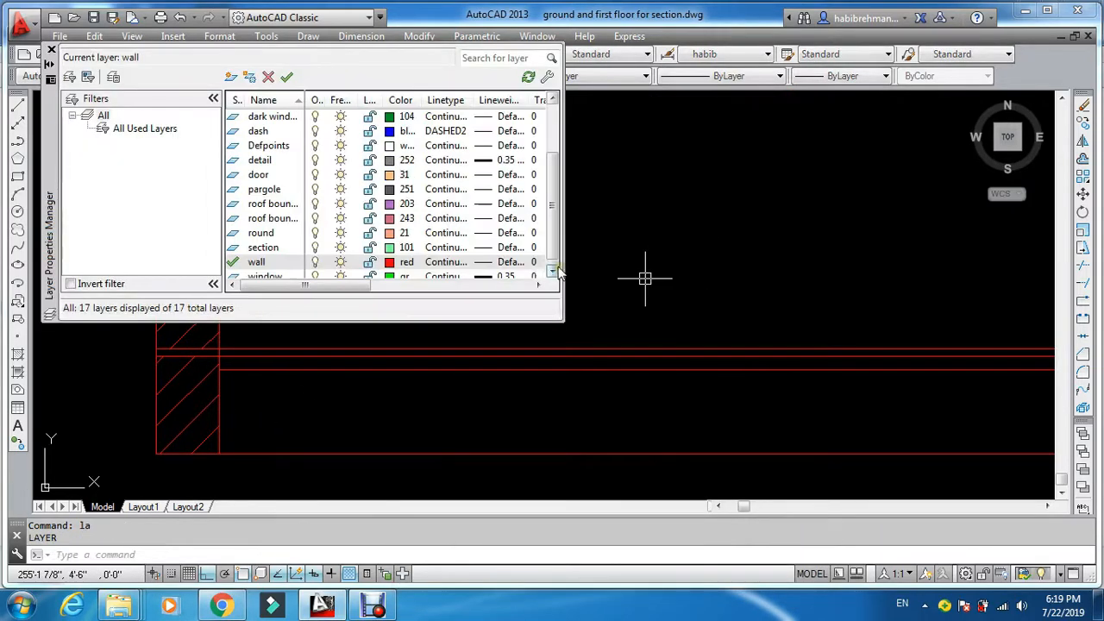
click(239, 160)
click(51, 50)
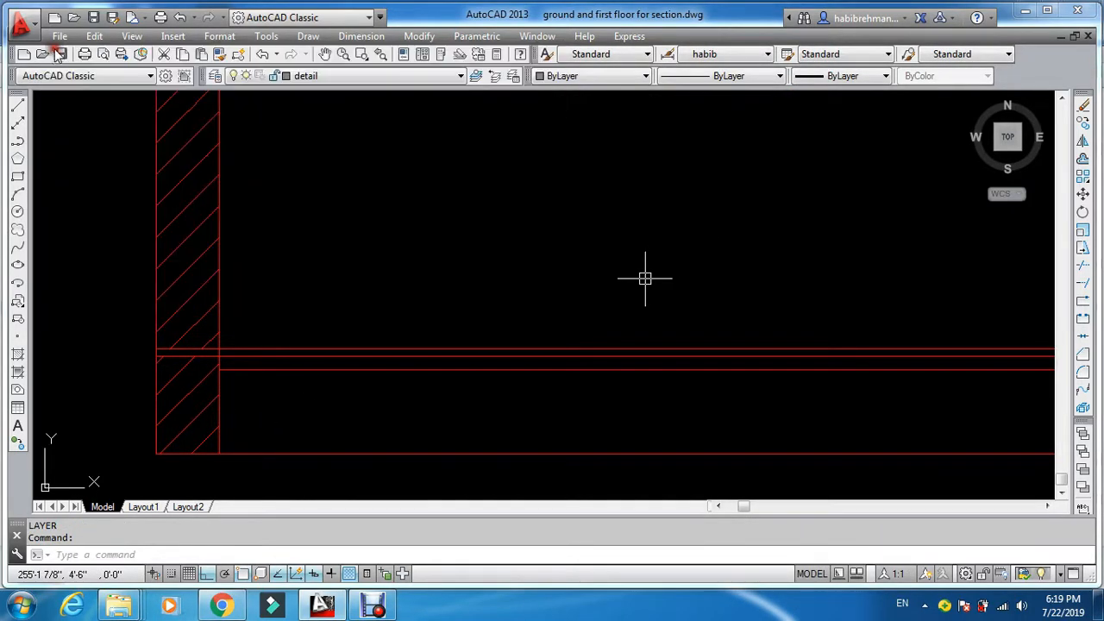
Try to hatch the thin strip between the leftmost wall's upper and lower portions with the AR-CONC pattern at scale 1
text(h)
key(Return)
click(615, 180)
click(600, 267)
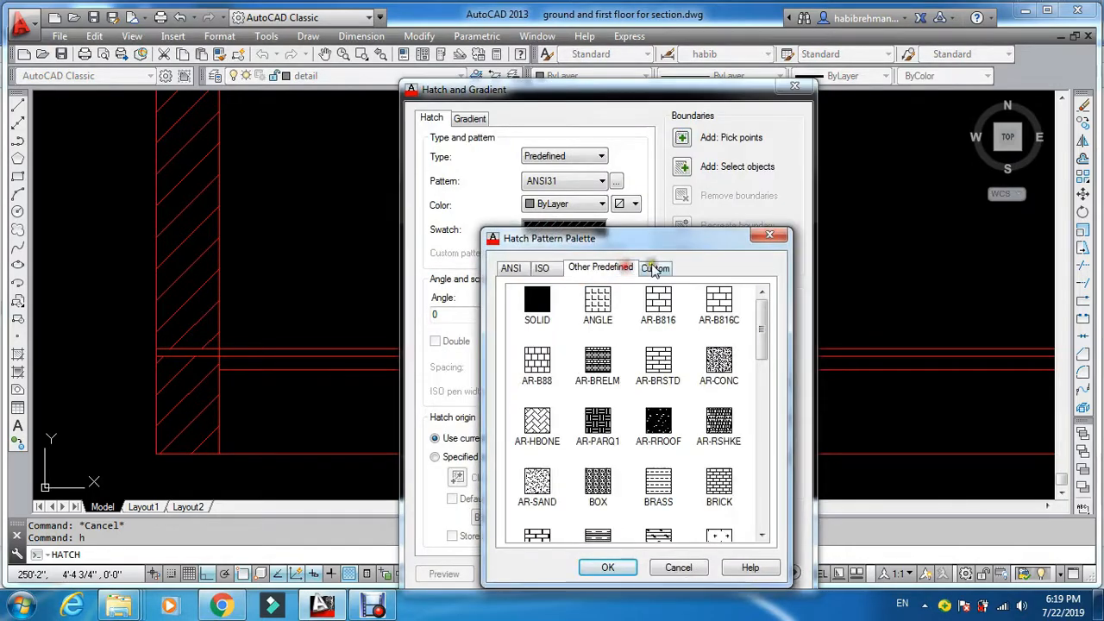
double_click(718, 362)
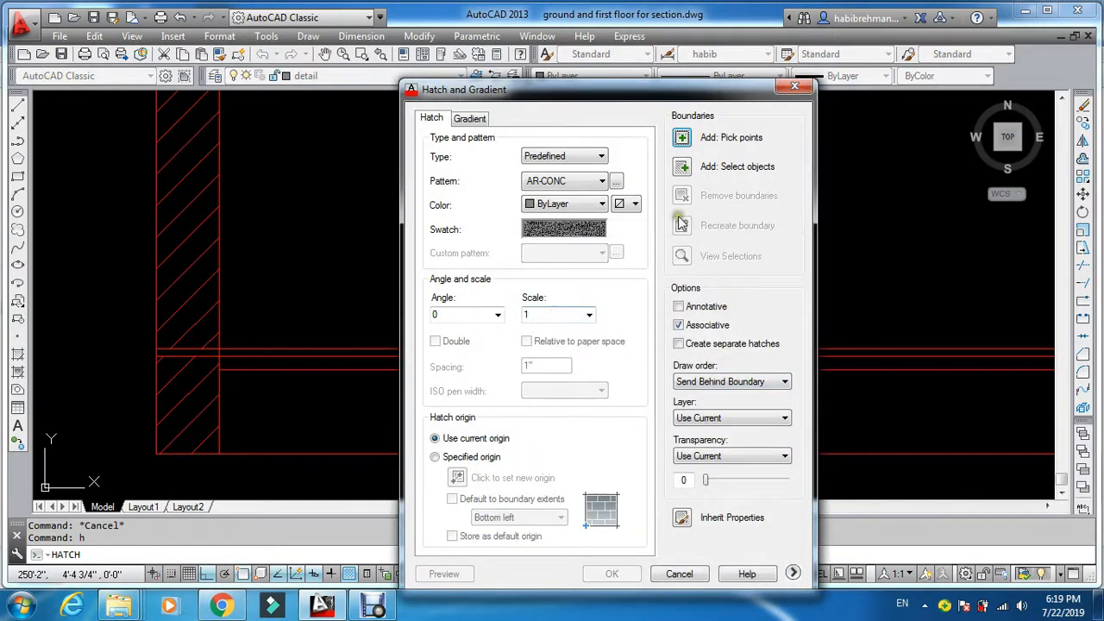
click(682, 137)
click(207, 361)
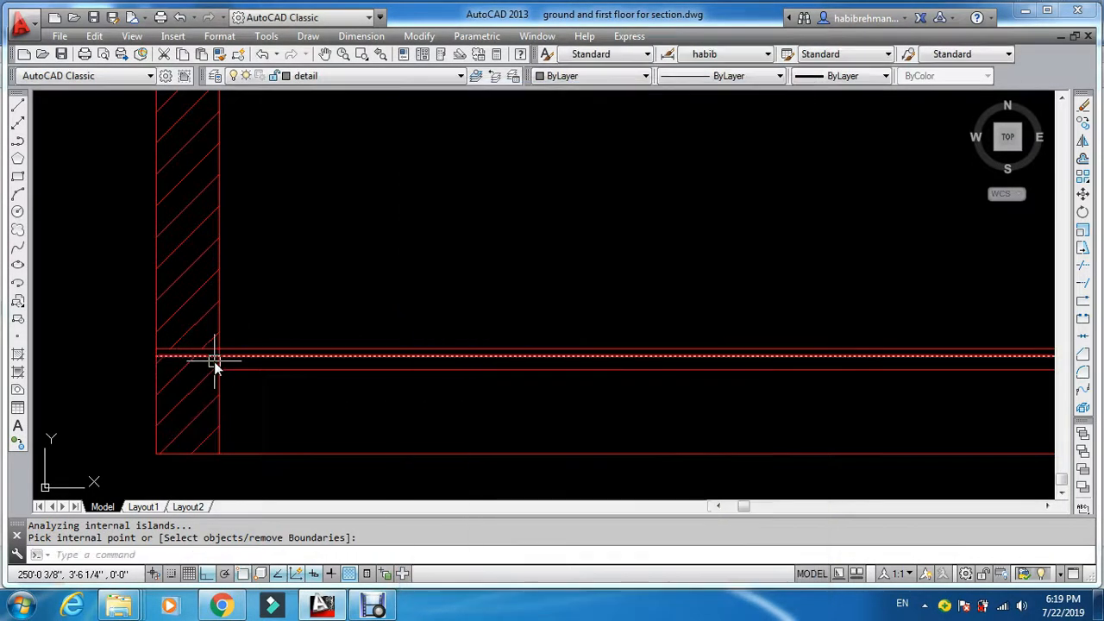
Hatch the thin strip crossing the leftmost wall at floor level with the AR-CONC pattern at scale 0.009
scroll(214, 361, up, 3)
key(Return)
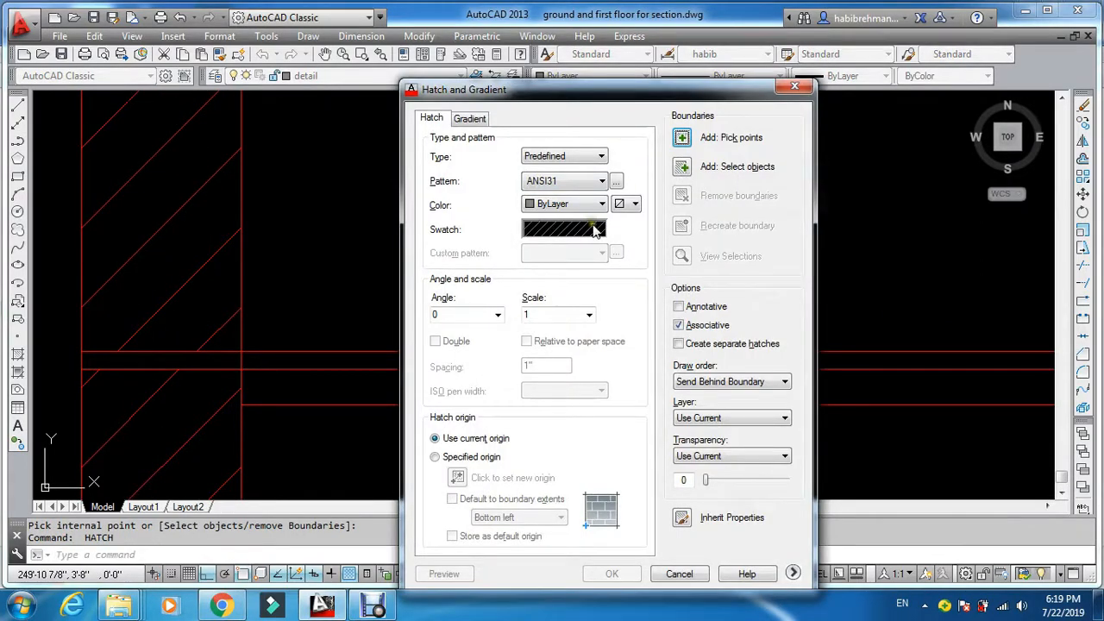
click(593, 229)
click(610, 264)
double_click(735, 381)
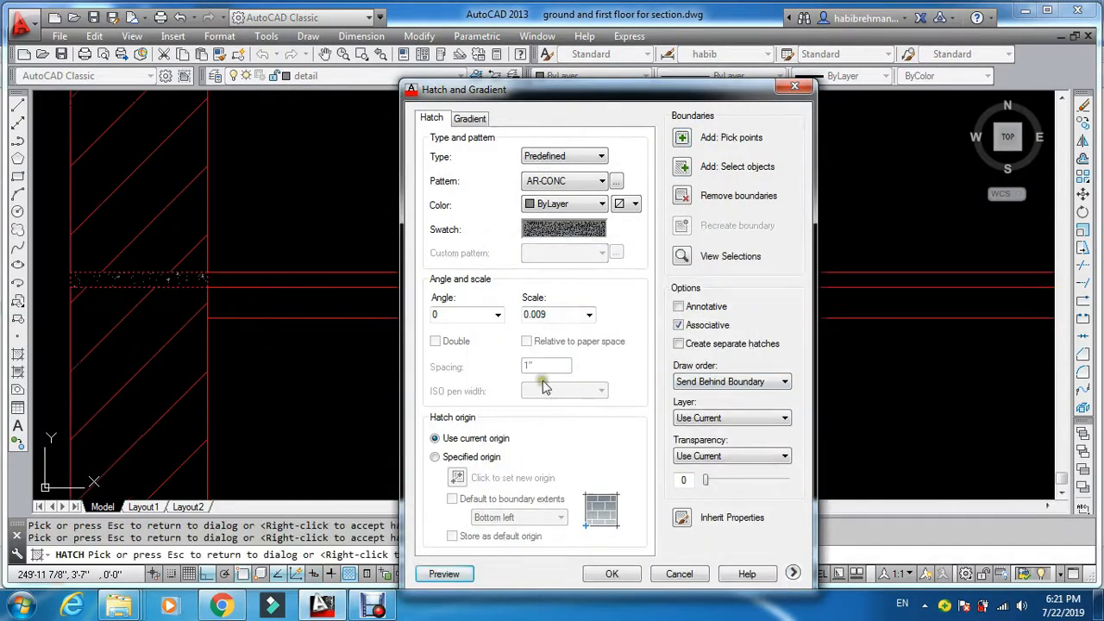
key(Escape)
Hatch the thin floor-level strips crossing the other three walls with the AR-CONC pattern at scale 0.009
scroll(480, 405, down, 5)
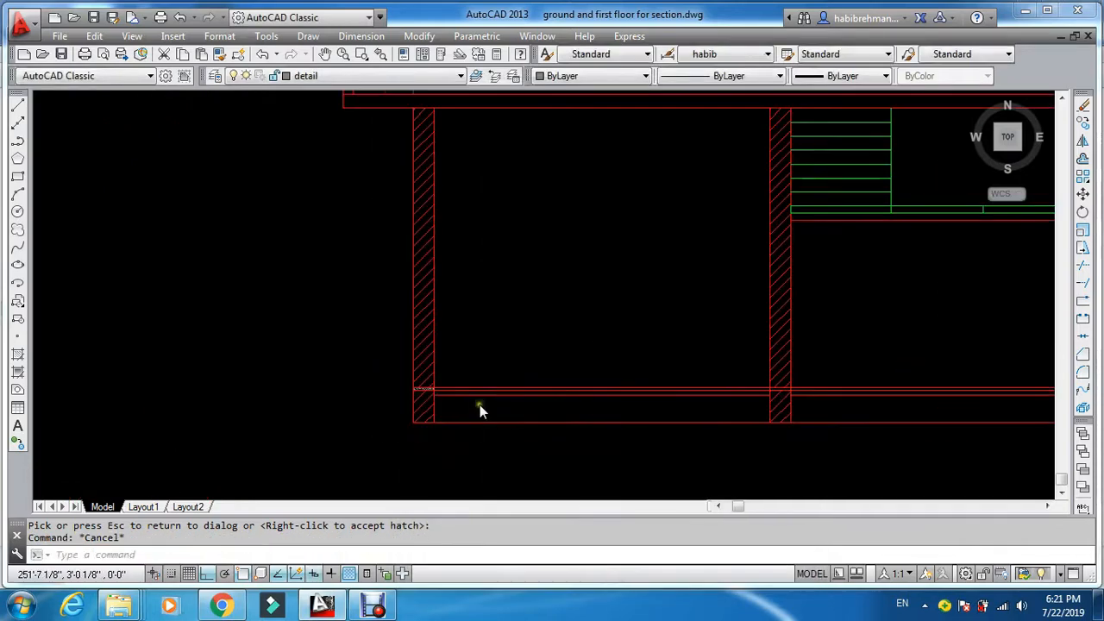
scroll(328, 357, up, 3)
middle_drag(476, 371, 331, 371)
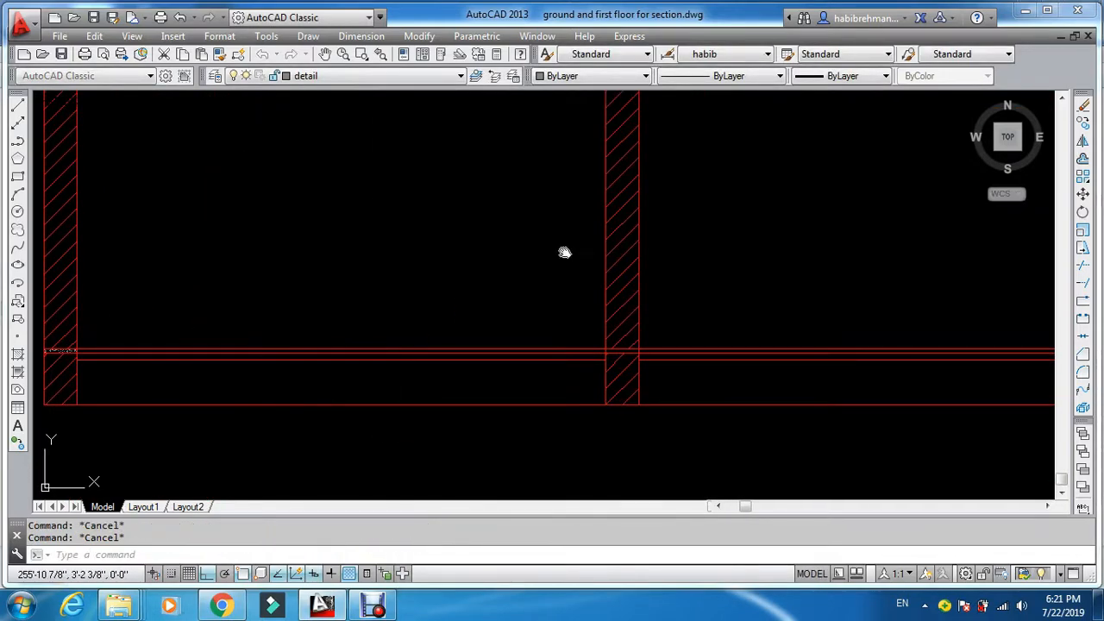
text(h)
key(Return)
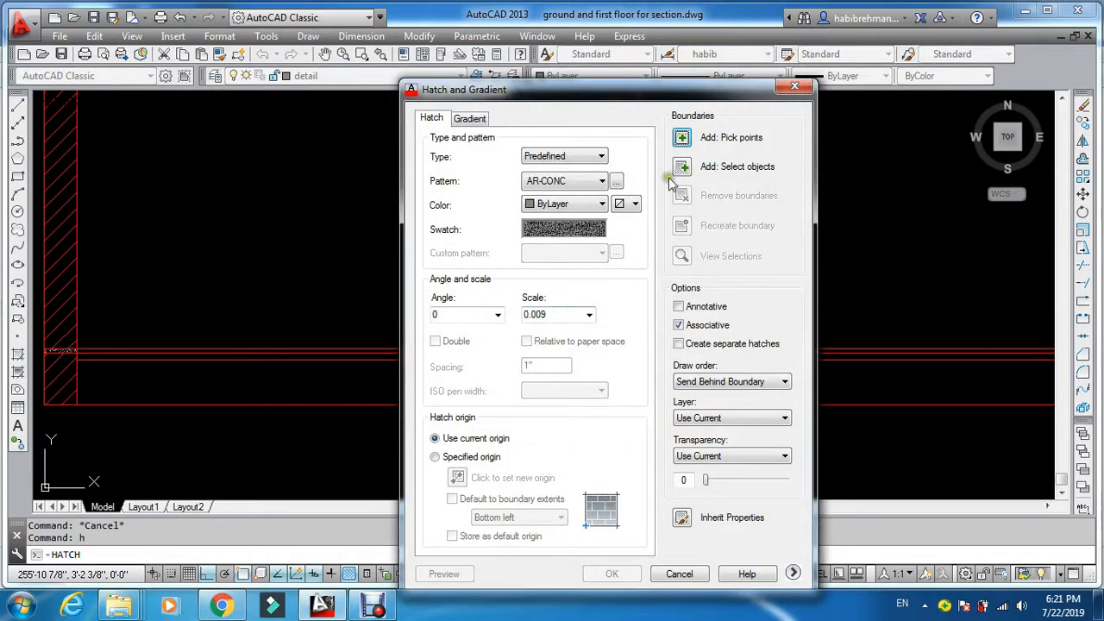
click(681, 137)
scroll(621, 365, down, 3)
scroll(621, 365, up, 3)
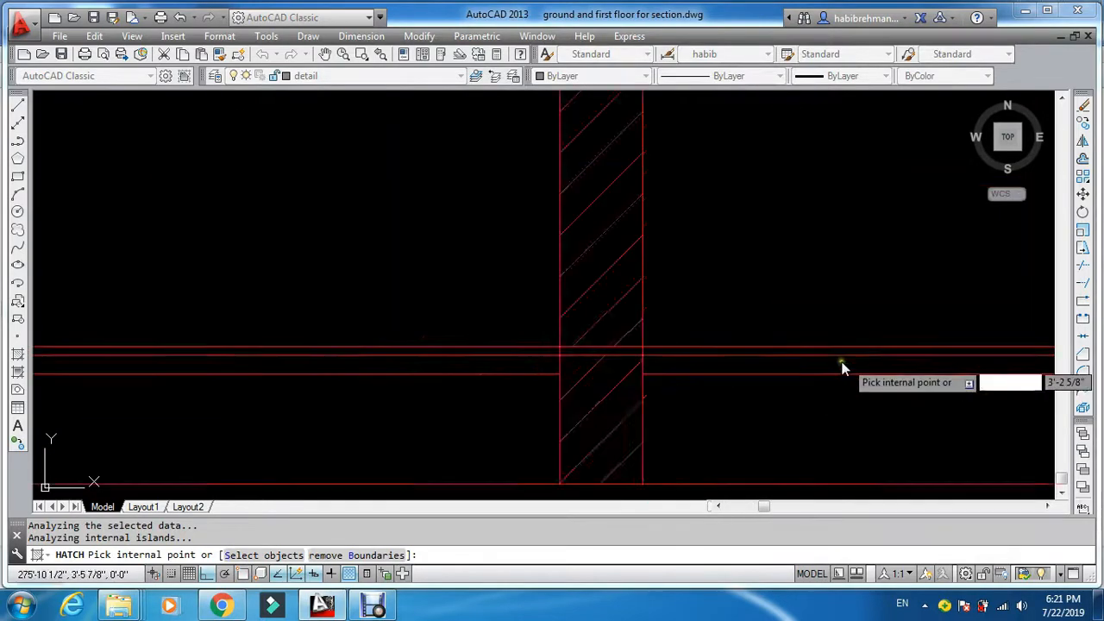
scroll(842, 369, up, 2)
scroll(525, 357, down, 4)
scroll(858, 370, up, 5)
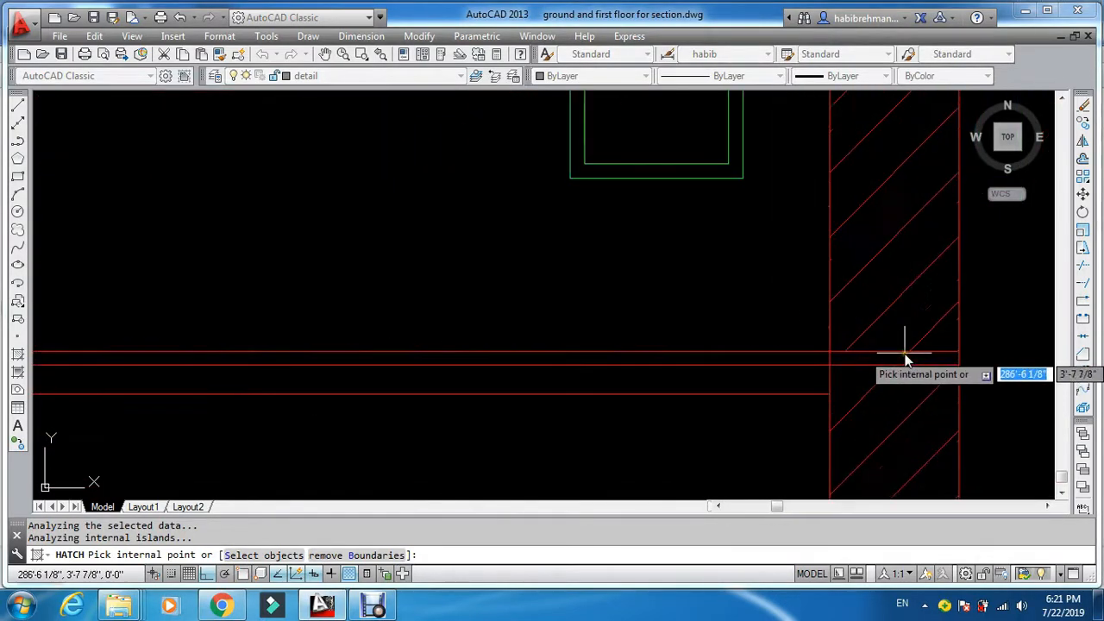
key(Return)
key(Escape)
scroll(664, 377, down, 10)
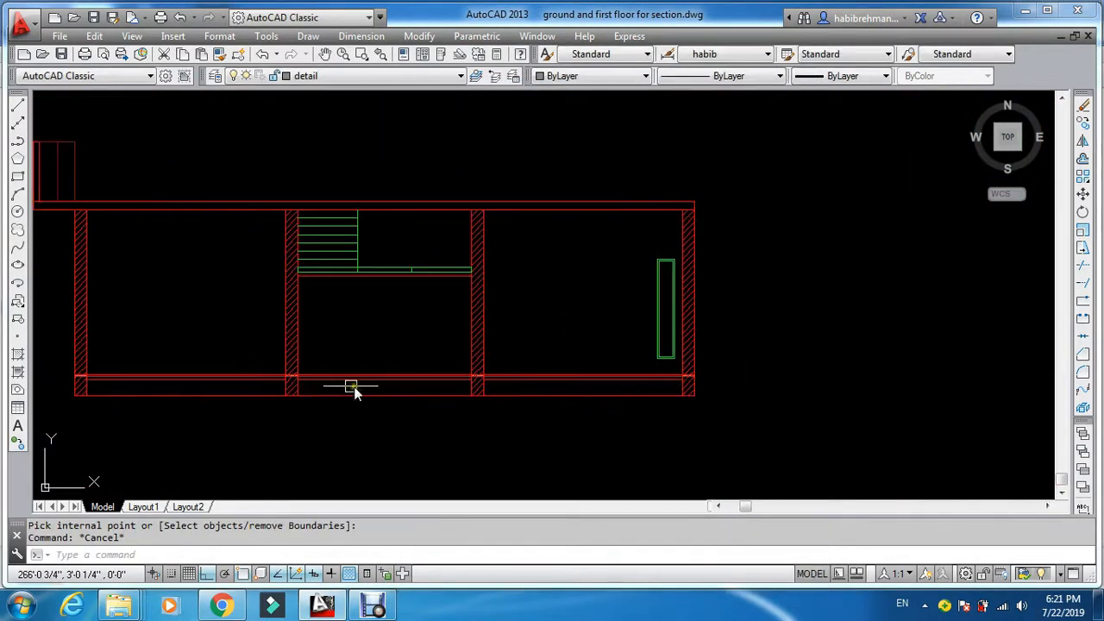
scroll(224, 360, up, 2)
scroll(298, 399, up, 5)
middle_drag(298, 399, 557, 384)
key(Escape)
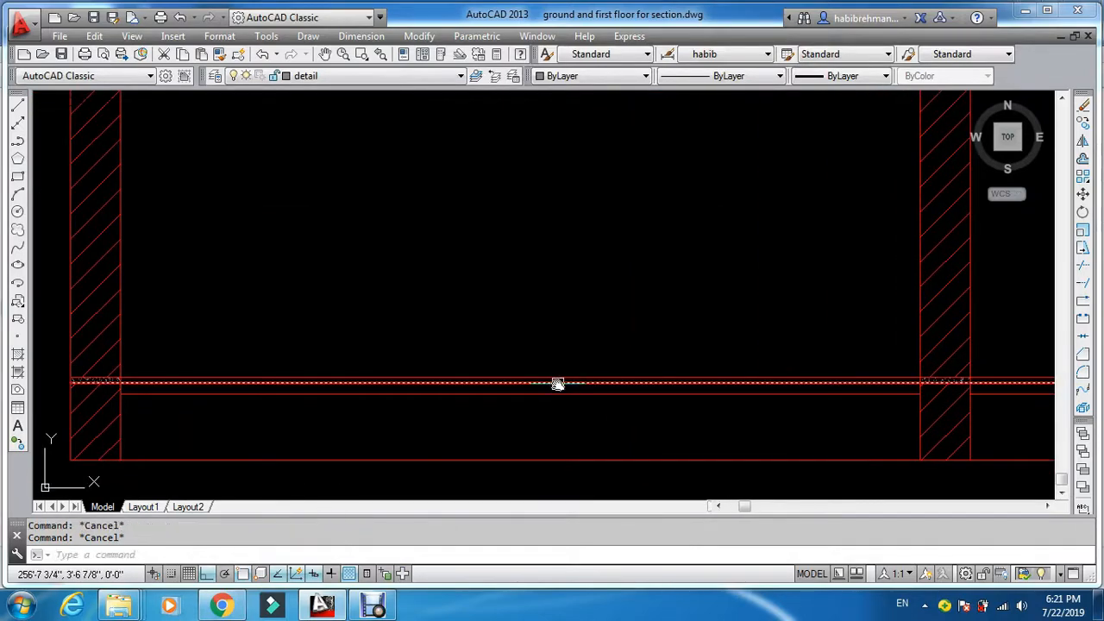
key(Return)
click(651, 138)
click(674, 382)
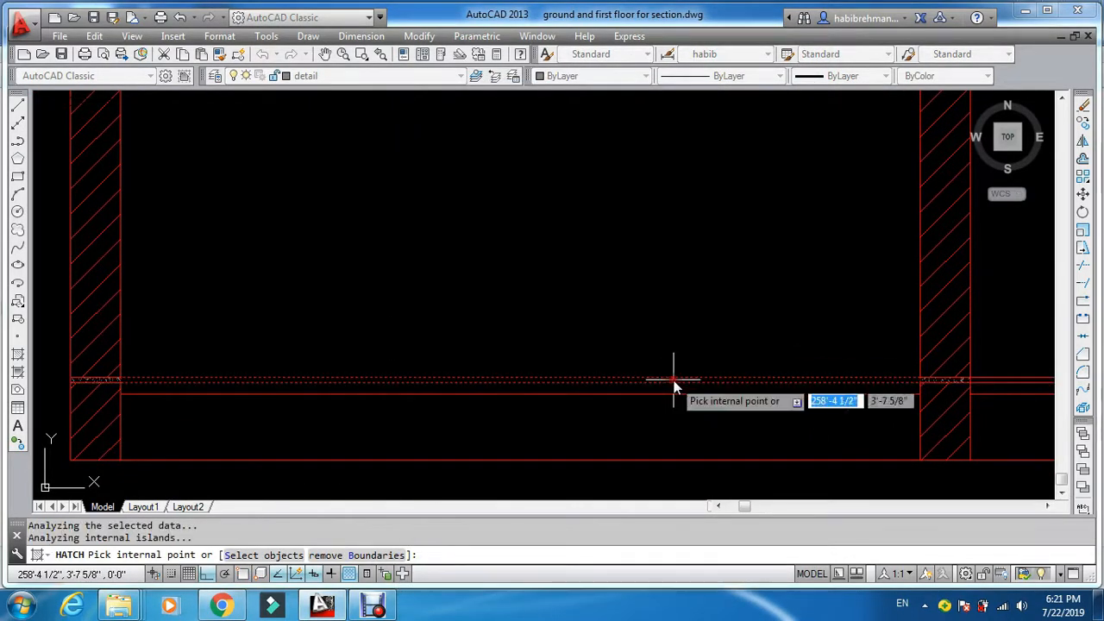
key(Escape)
Hatch the lower floor strips in the left and middle rooms with the AR-CONC pattern at scale 0.009
text(h)
key(Return)
click(682, 147)
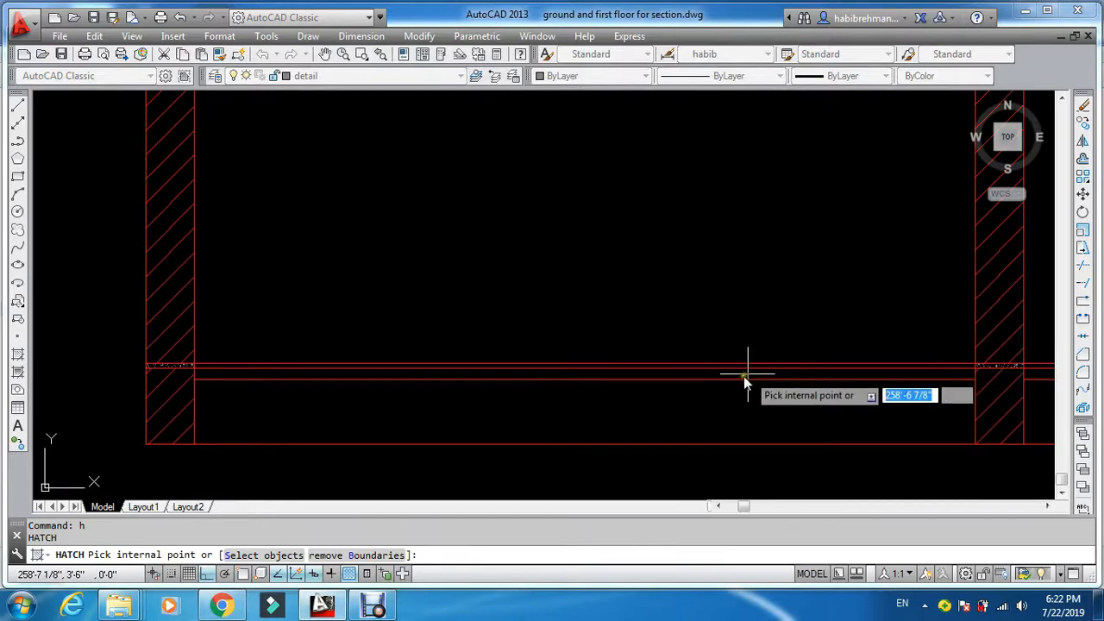
click(743, 376)
middle_drag(85, 408, 439, 439)
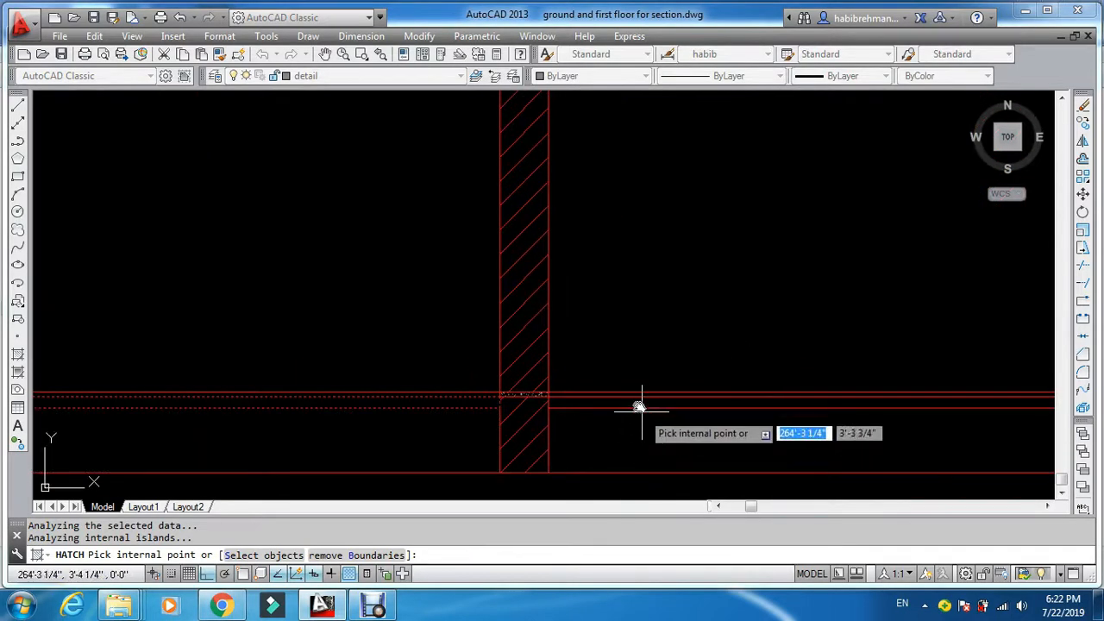
scroll(639, 407, down, 2)
click(845, 402)
key(Return)
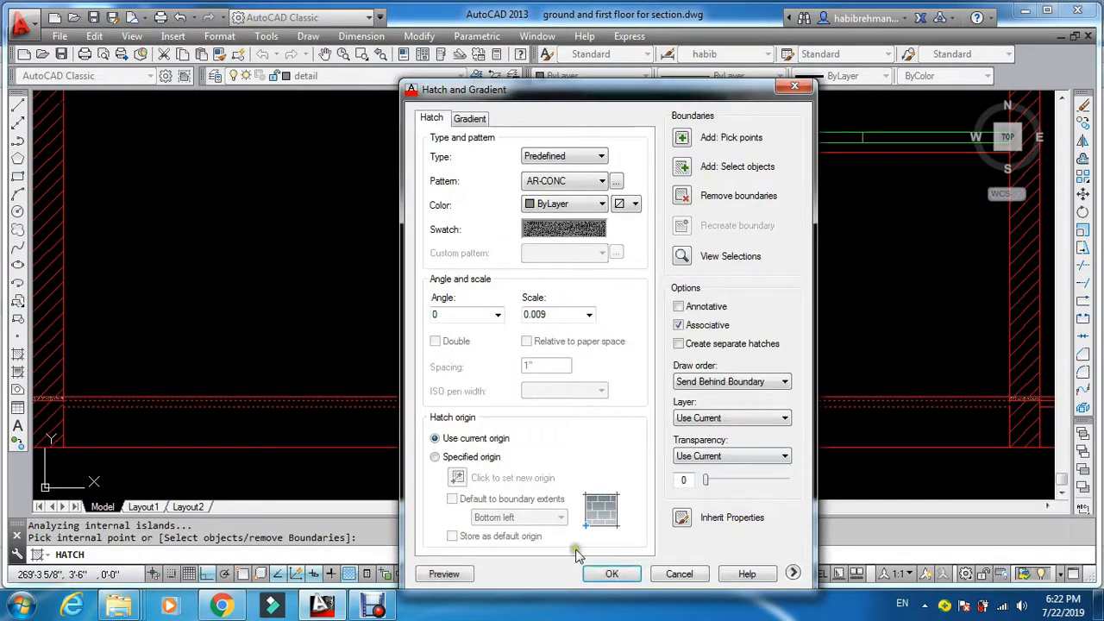
click(600, 571)
Hatch the lower floor strip between the two rightmost walls with the AR-CONC pattern at scale 0.009
scroll(628, 413, up, 2)
key(Return)
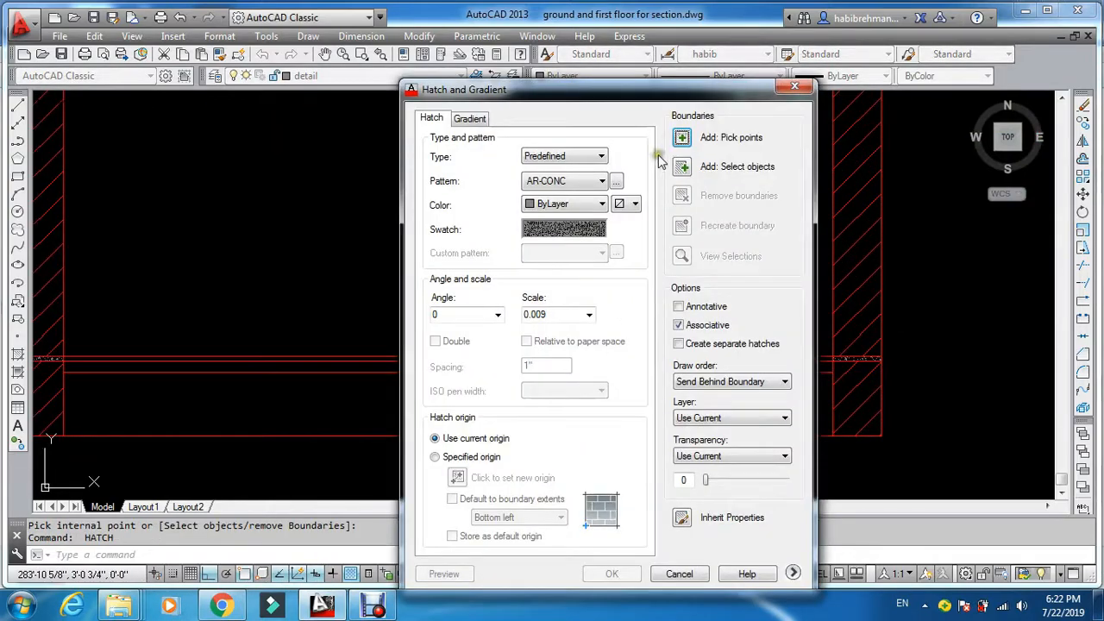
click(681, 140)
click(687, 364)
key(Return)
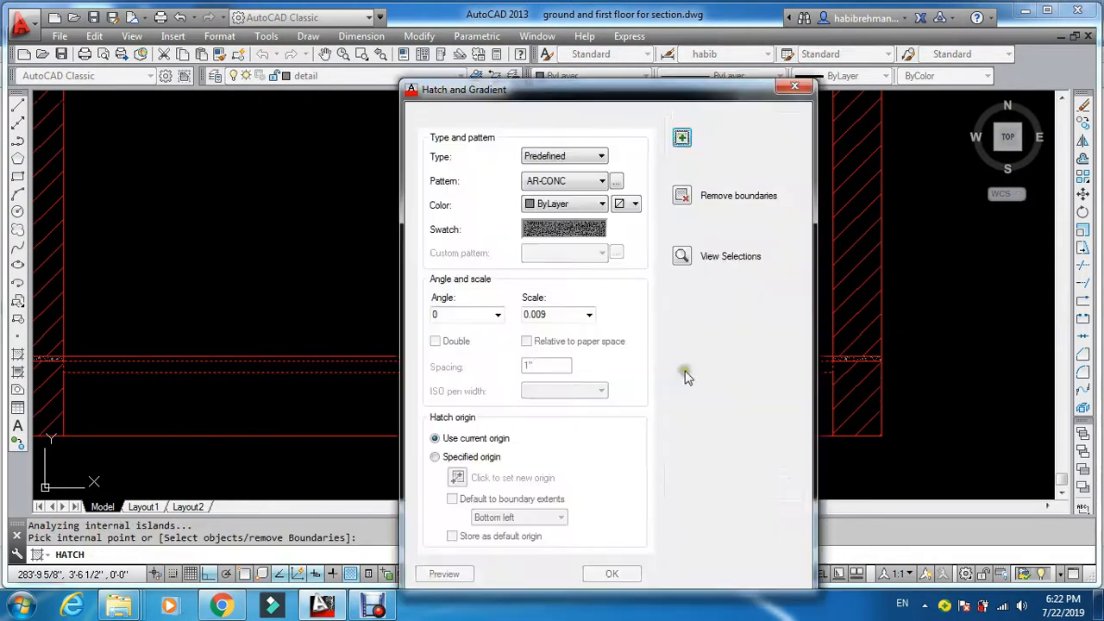
click(626, 575)
Hatch the thin green slab below the stair treads with the AR-CONC pattern at scale 0.009
scroll(546, 400, down, 3)
scroll(584, 399, up, 4)
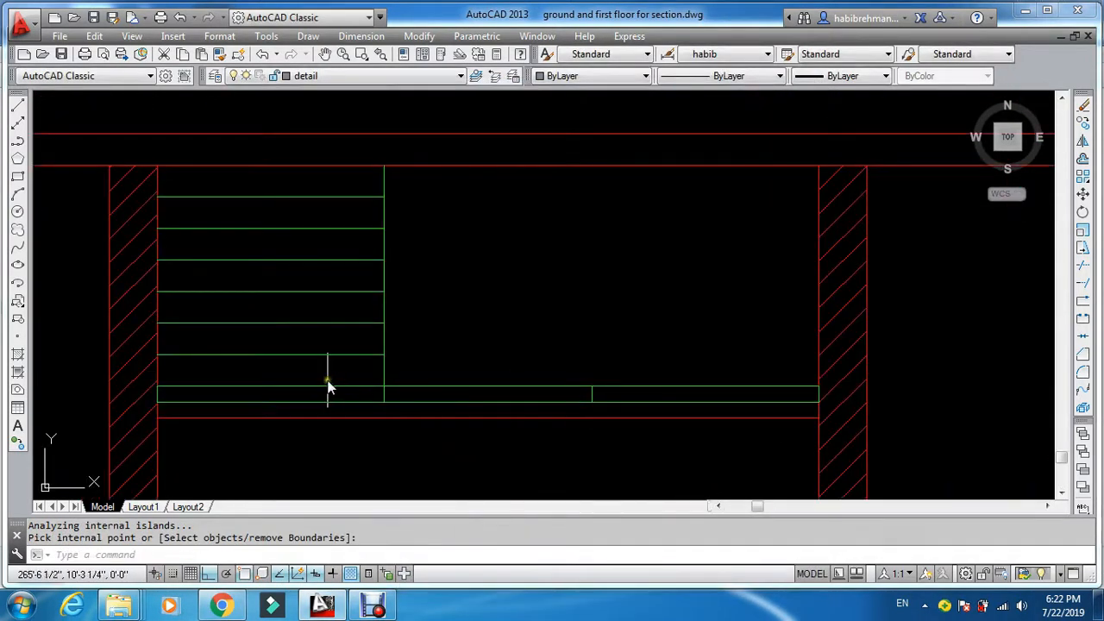
key(Return)
click(678, 140)
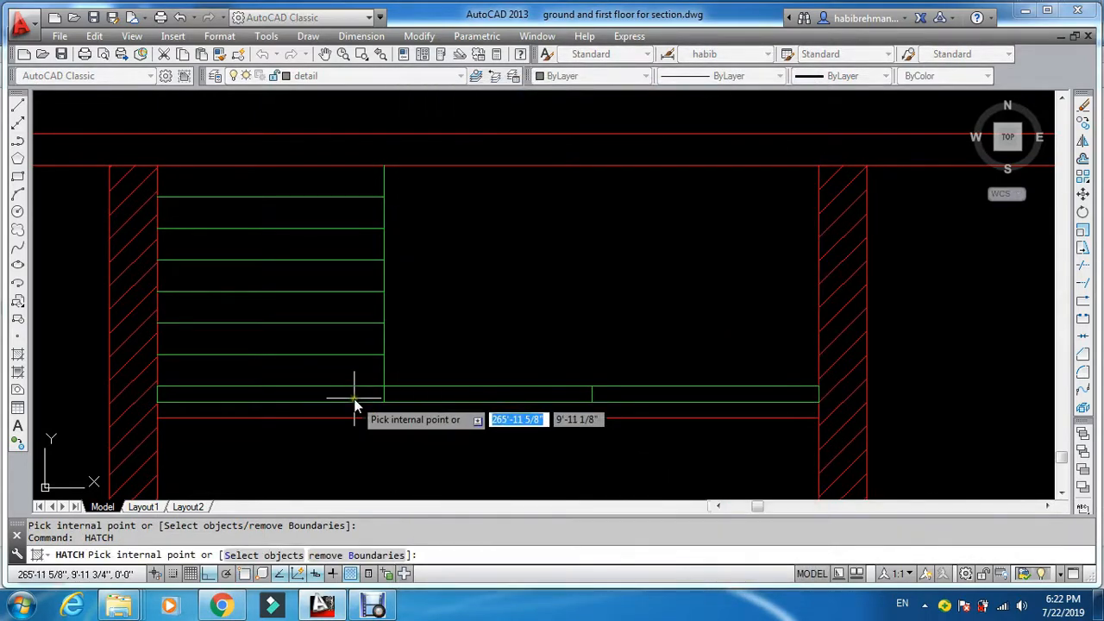
click(353, 395)
key(Return)
click(604, 572)
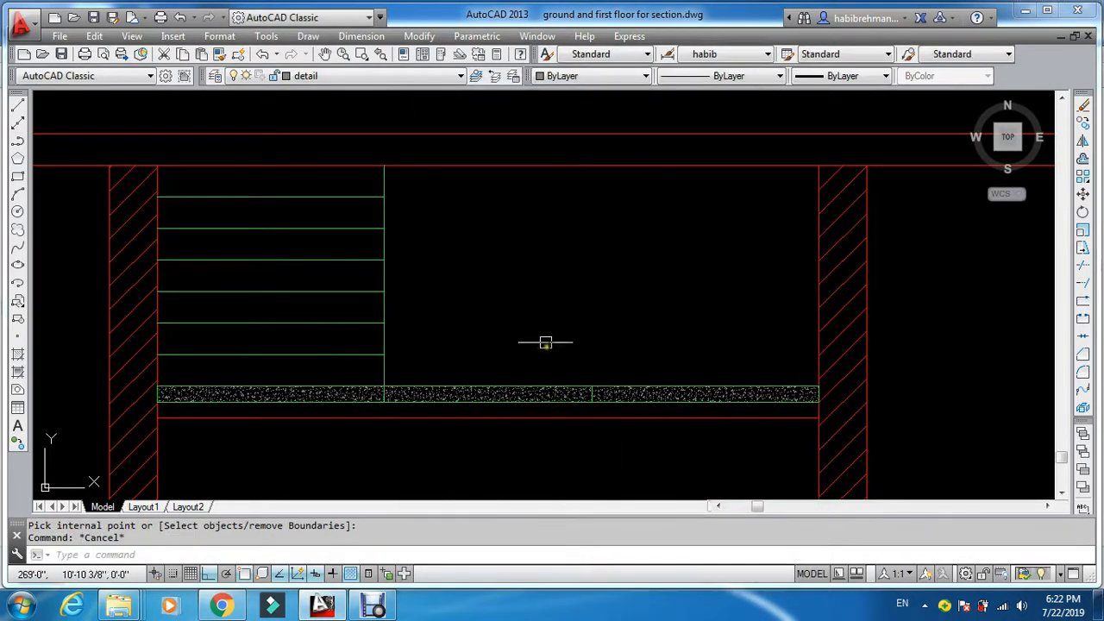
Hatch the roof slab together with the front parapet strip with the AR-CONC pattern at scale 0.009
scroll(353, 376, down, 3)
scroll(235, 311, up, 2)
key(Return)
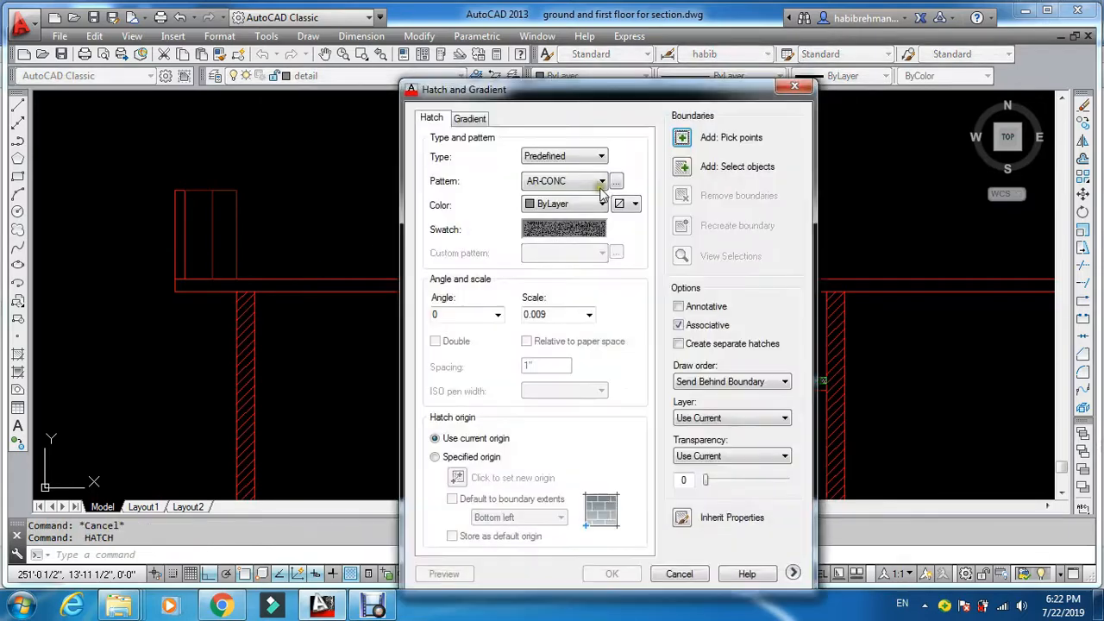
click(679, 140)
scroll(705, 244, down, 2)
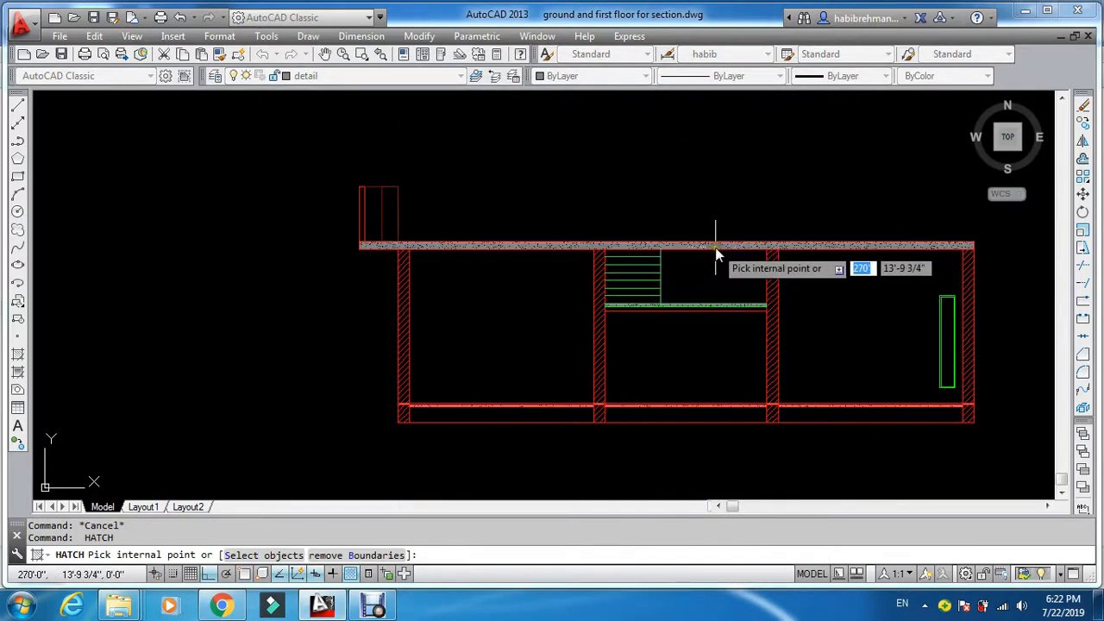
click(713, 247)
key(Return)
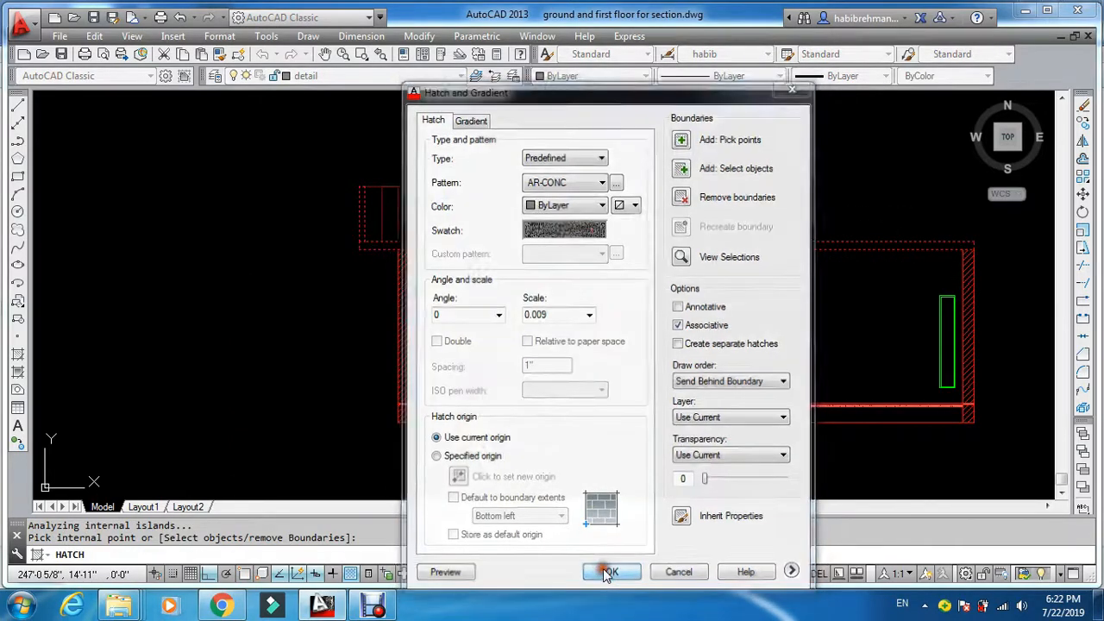
click(662, 570)
Examine the hatched section against the ground floor plan above it
scroll(635, 242, down, 3)
scroll(580, 336, up, 2)
scroll(580, 337, down, 2)
middle_drag(542, 345, 536, 363)
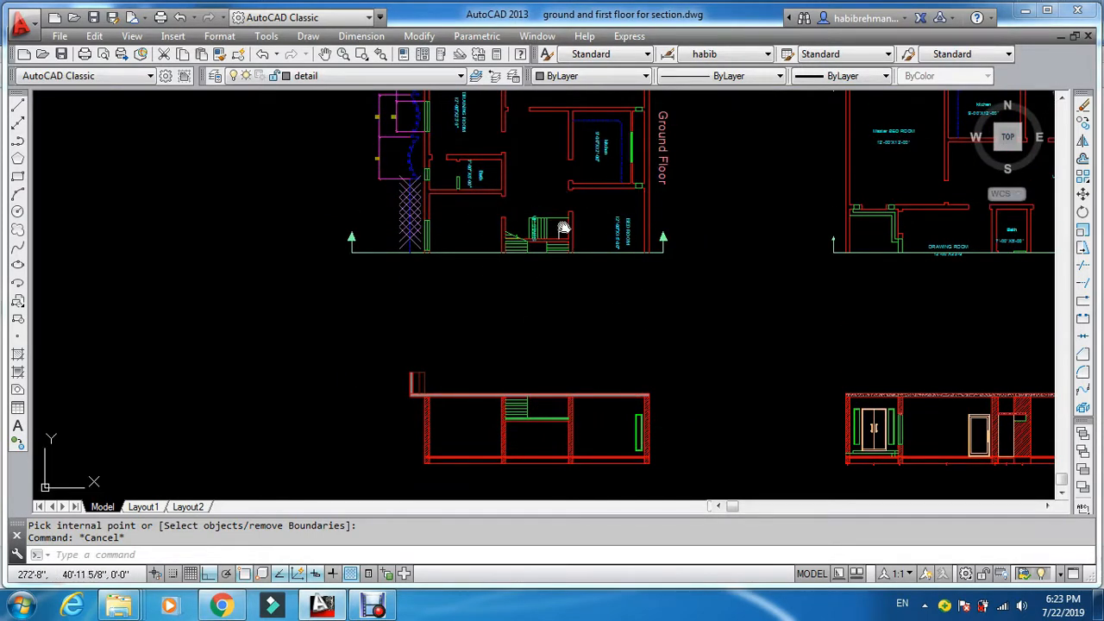
text(z)
key(Return)
click(400, 371)
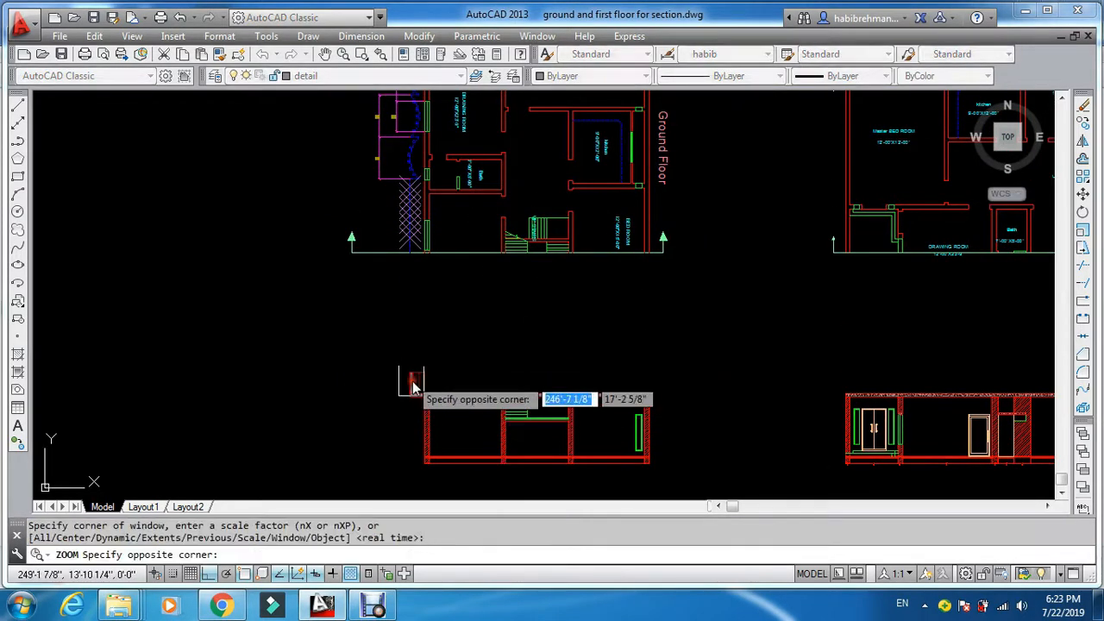
click(655, 470)
scroll(315, 334, down, 5)
scroll(256, 187, up, 3)
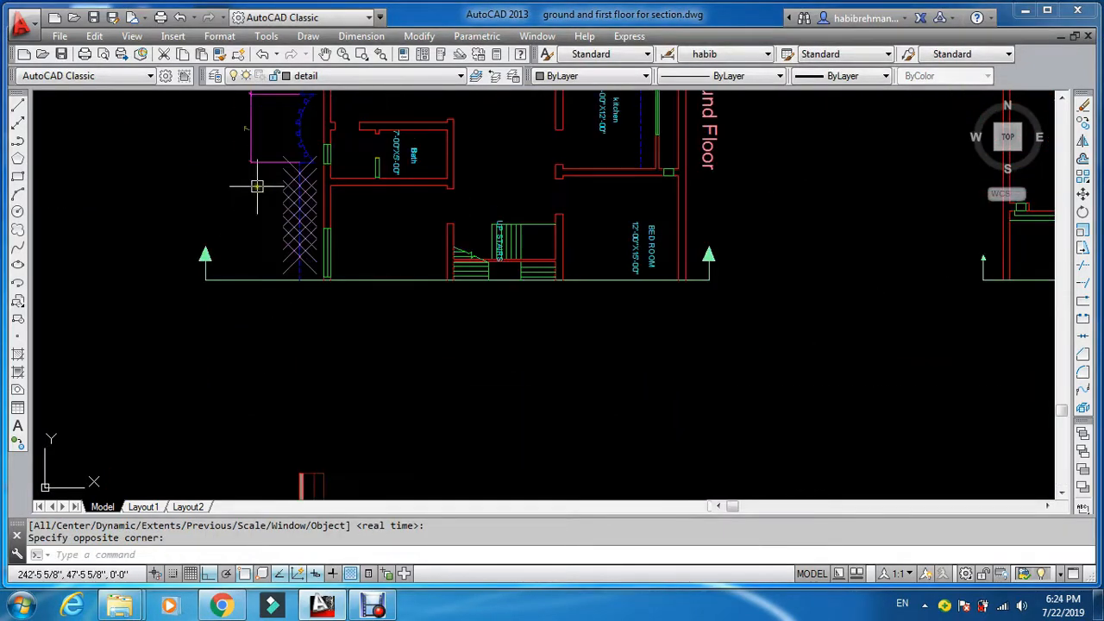
key(Escape)
key(Escape)
Offset the roof slab's bottom edge 1' downward
scroll(259, 211, down, 4)
scroll(184, 181, up, 10)
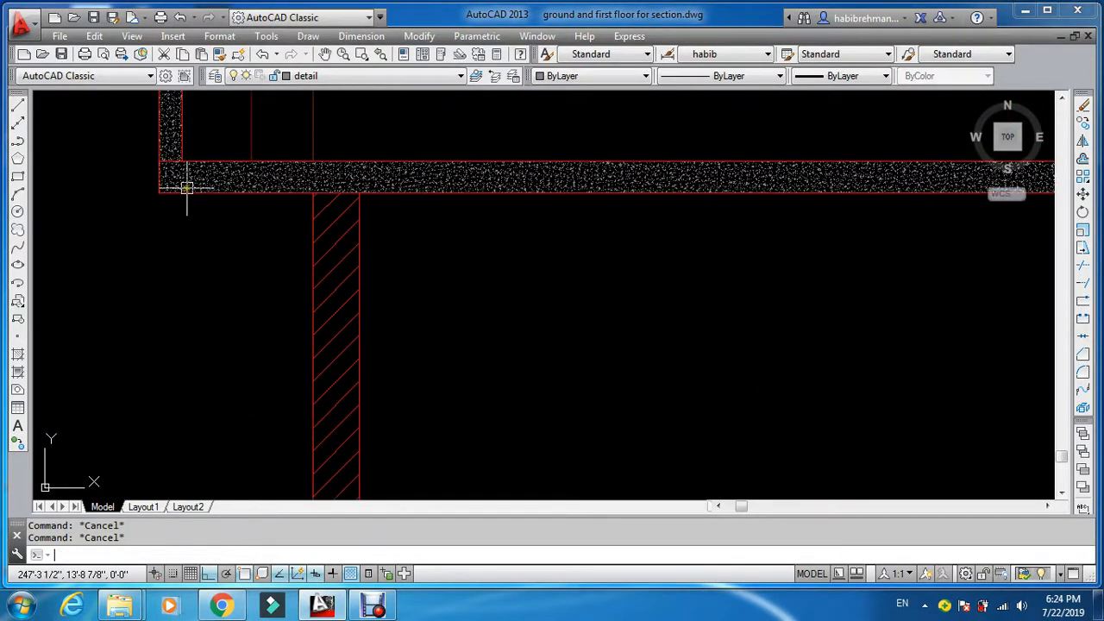
text(o)
key(Return)
text(1)
key(Return)
scroll(181, 206, up, 2)
click(195, 183)
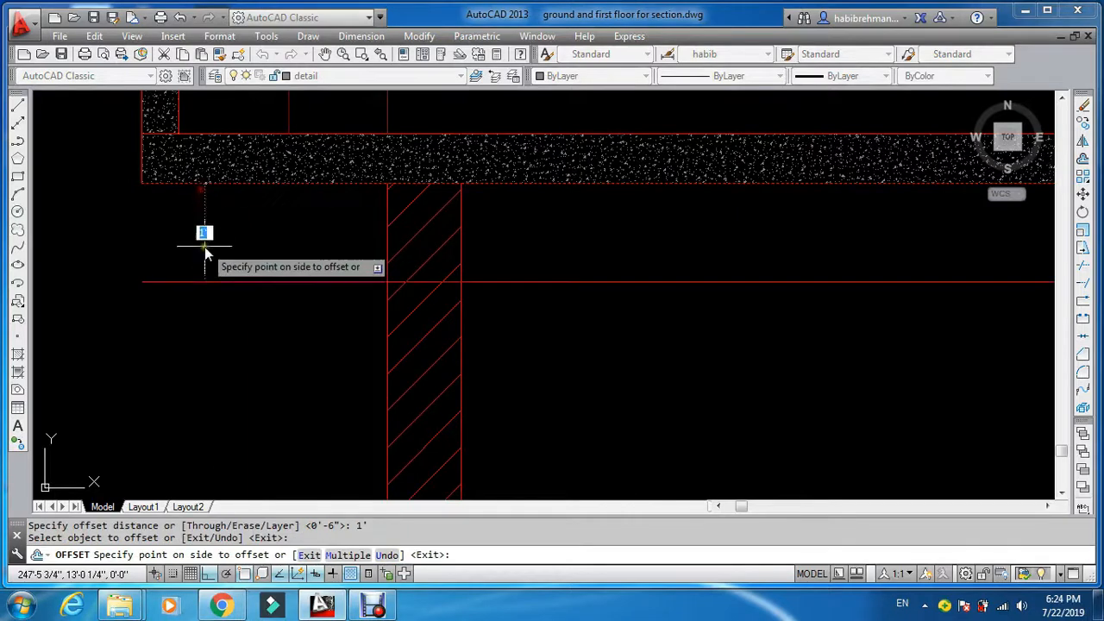
click(200, 248)
key(Escape)
key(Escape)
Fillet the slab's outer end line with the offset line to form a square corner below the slab
text(f)
key(Return)
scroll(131, 183, up, 2)
click(147, 224)
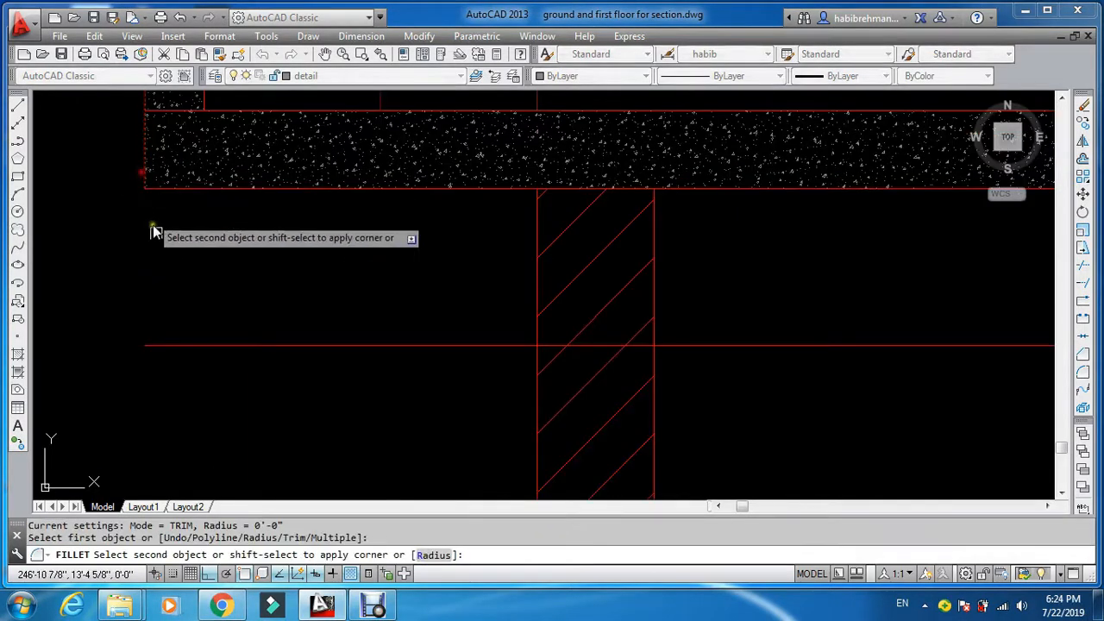
click(278, 346)
key(Return)
key(Escape)
Offset the outer vertical edge at the slab's free end 4.5" inward
text(o)
key(Return)
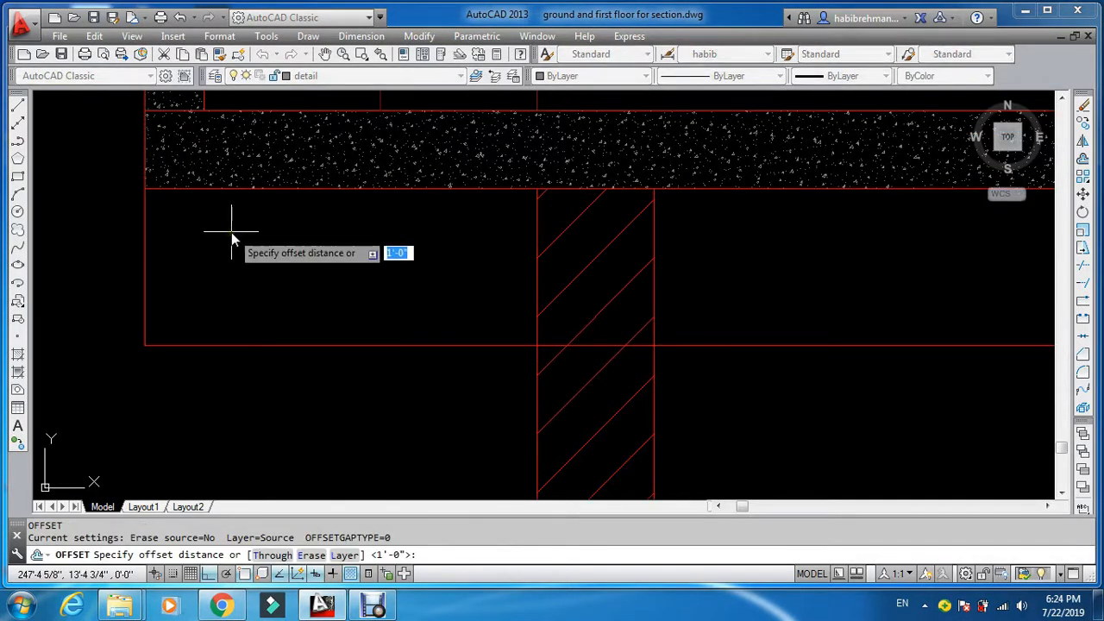
text(4.5)
key(Return)
click(145, 283)
click(271, 259)
key(Escape)
key(Escape)
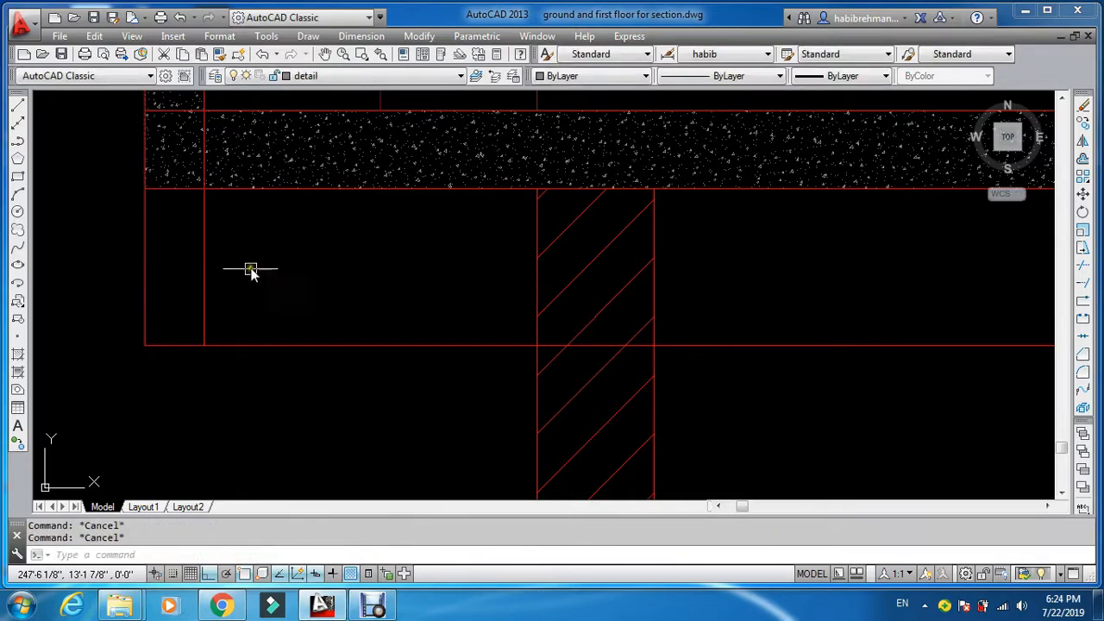
Fillet the inner vertical offset line with the horizontal line beneath the slab to close the drop's lower corner
text(f)
key(Return)
click(203, 292)
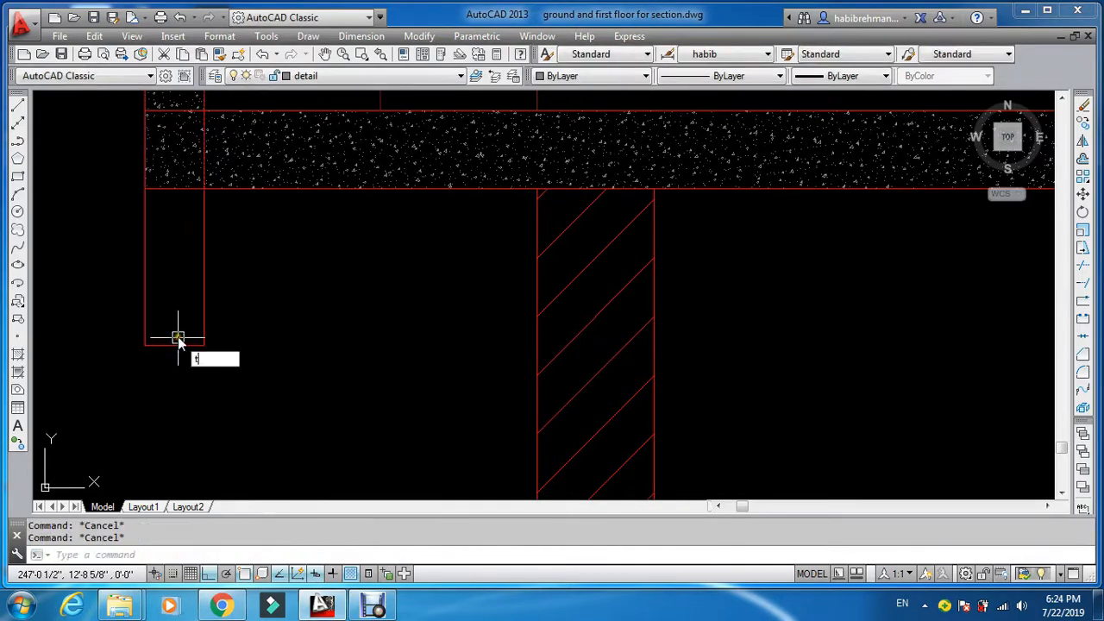
Trim the part of the drop's inner vertical line that crosses the roof slab, using the slab's bottom edge as boundary
text(r)
key(Return)
key(Return)
scroll(233, 215, down, 5)
scroll(238, 276, up, 5)
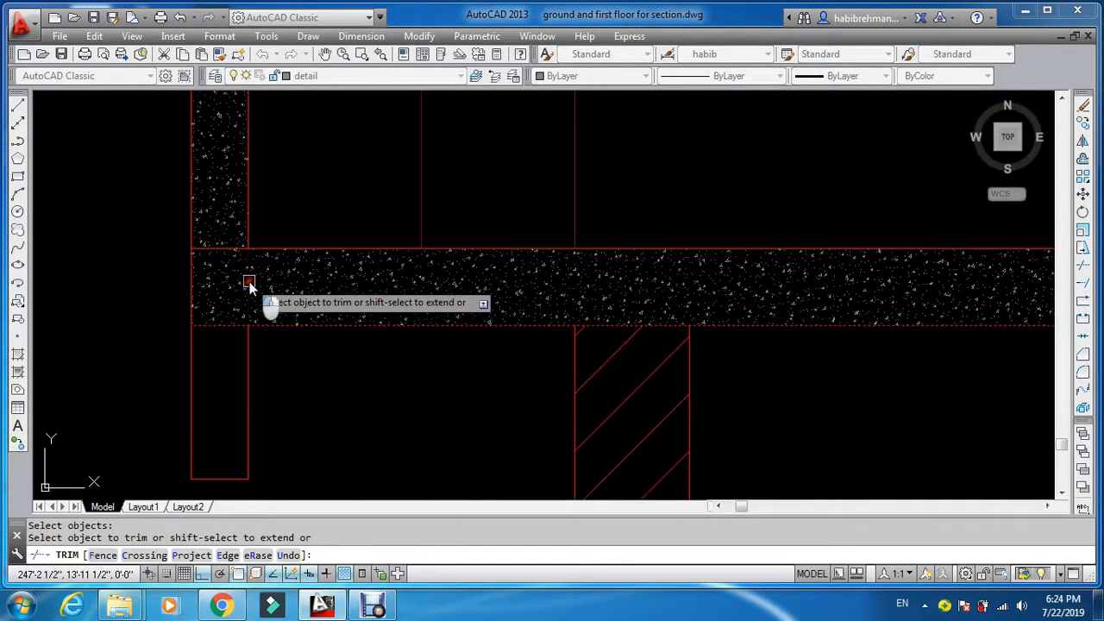
scroll(179, 267, down, 2)
key(Escape)
key(Escape)
key(Escape)
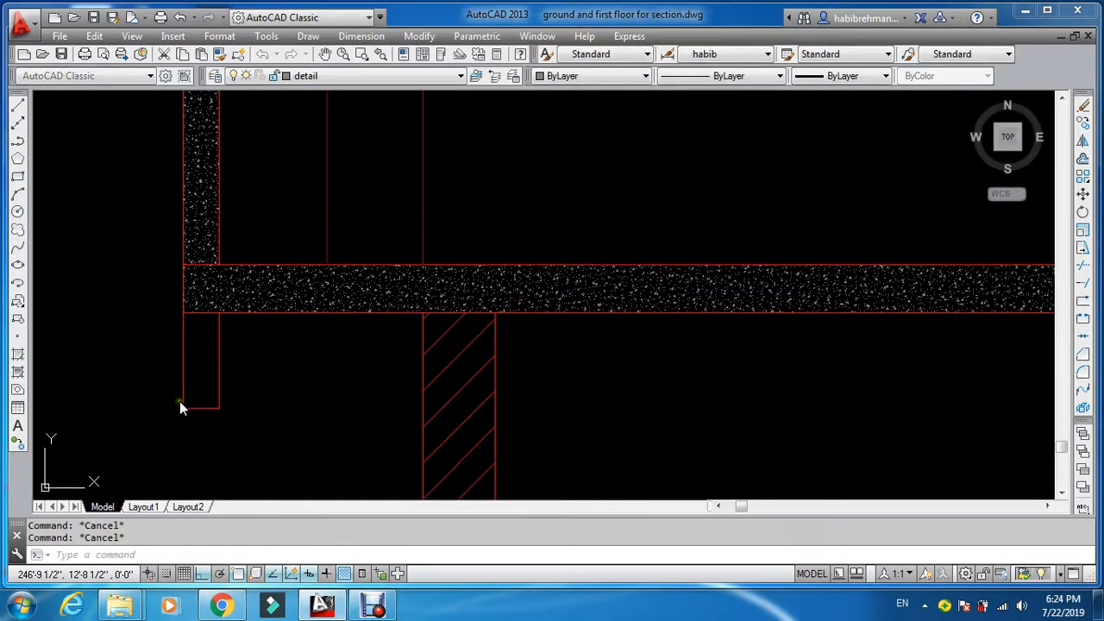
Hatch the drop below the slab's free end with the AR-CONC pattern at scale 0.009
text(h)
key(Return)
click(681, 138)
click(238, 357)
key(Return)
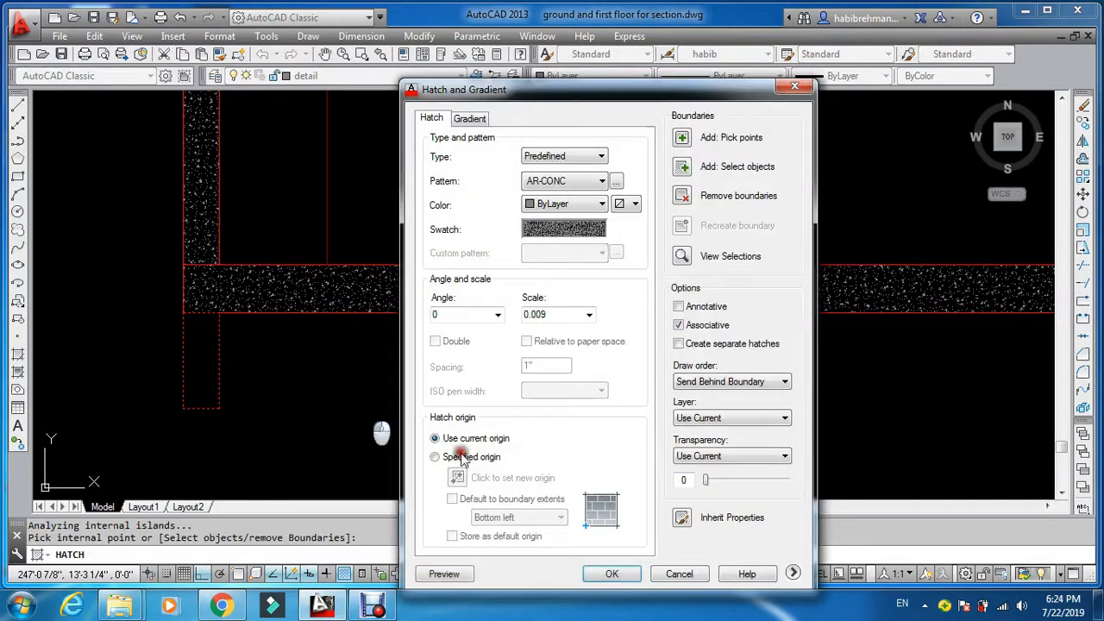
key(Escape)
Review the slab's projecting end in the section and the matching area of the floor plan
scroll(531, 338, down, 3)
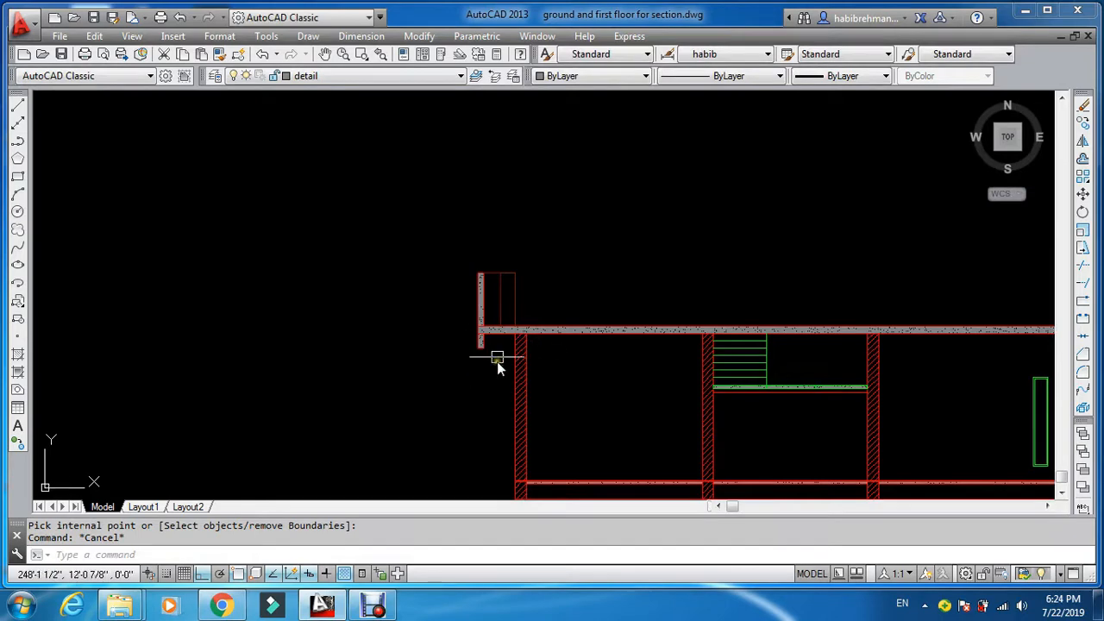
scroll(497, 361, down, 5)
scroll(492, 291, up, 4)
scroll(505, 320, down, 6)
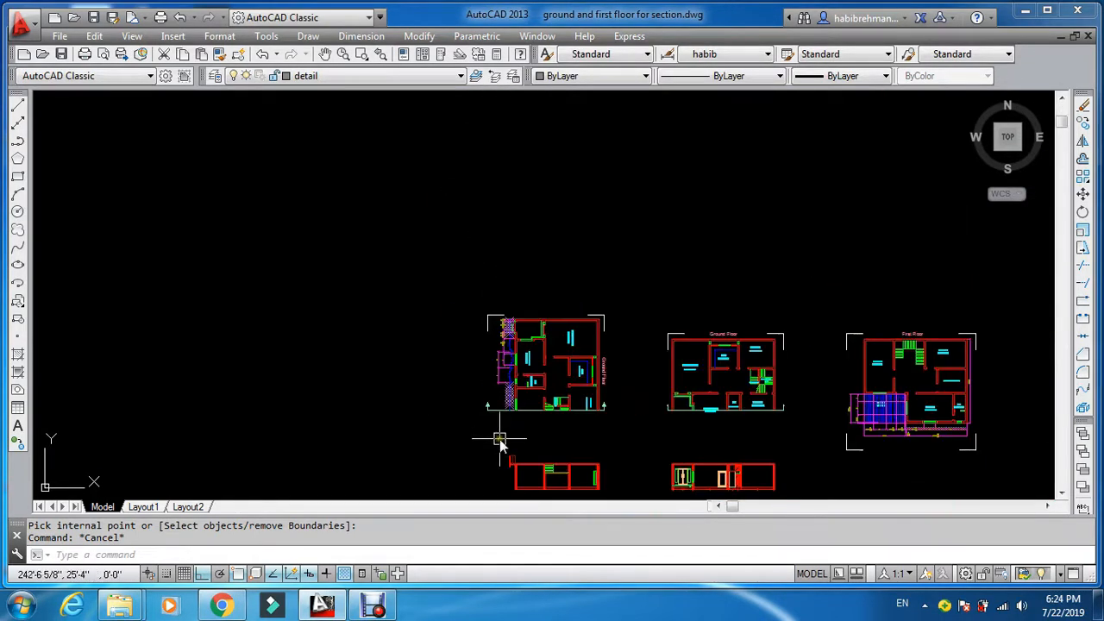
scroll(499, 438, up, 10)
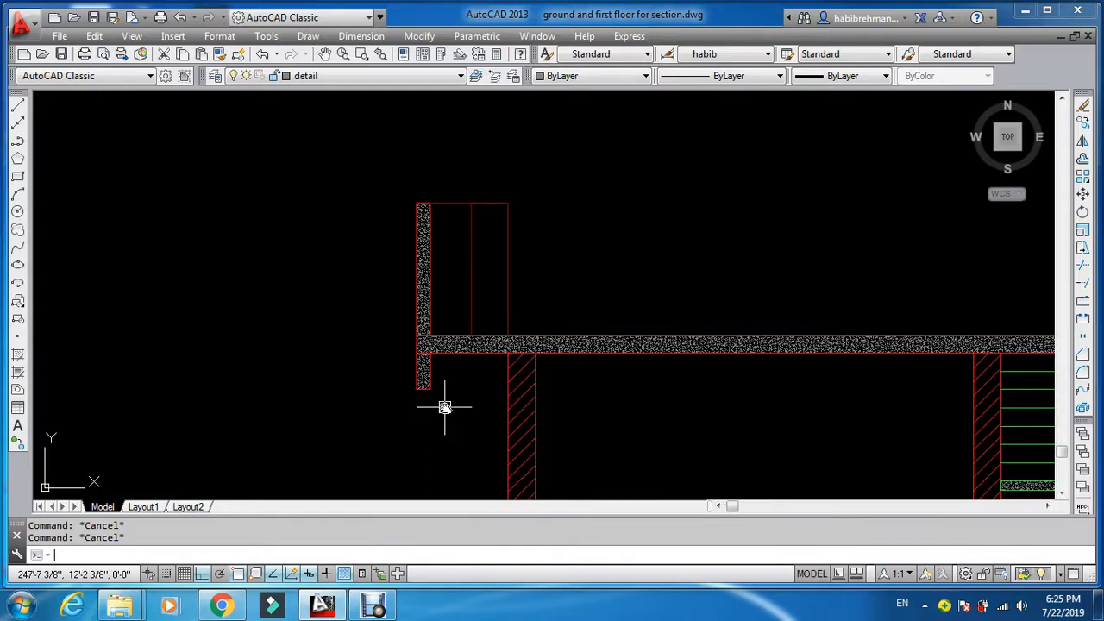
scroll(444, 397, down, 5)
scroll(479, 215, up, 6)
scroll(454, 262, down, 3)
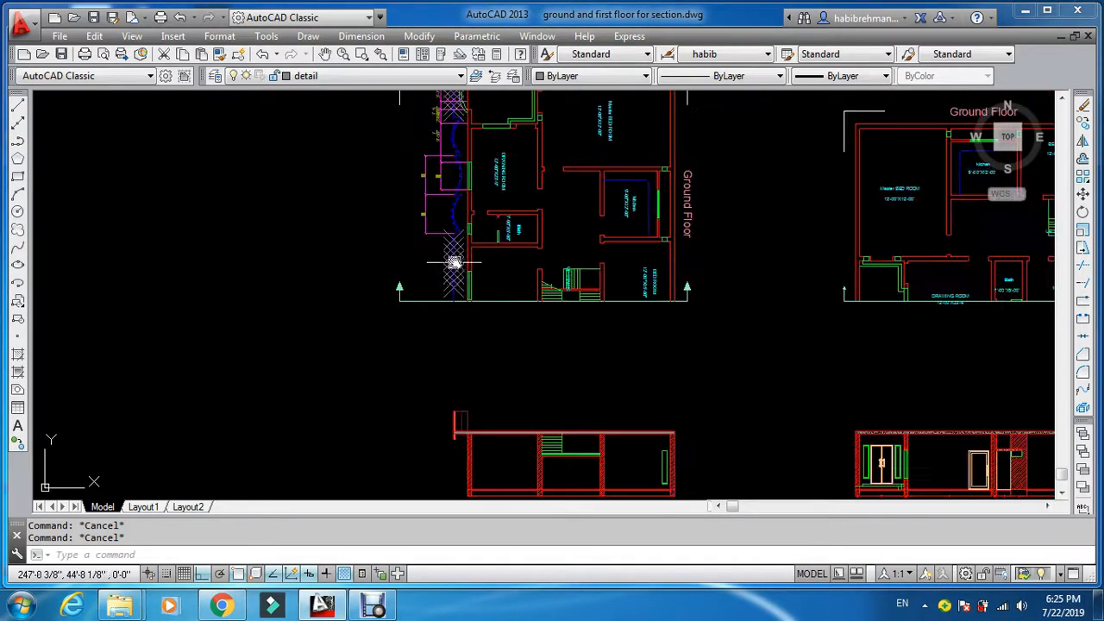
Draw a ray straight down from the foot of the vertical line between the parapet and the leftmost wall
scroll(448, 463, up, 8)
text(ray)
key(Return)
scroll(486, 345, up, 2)
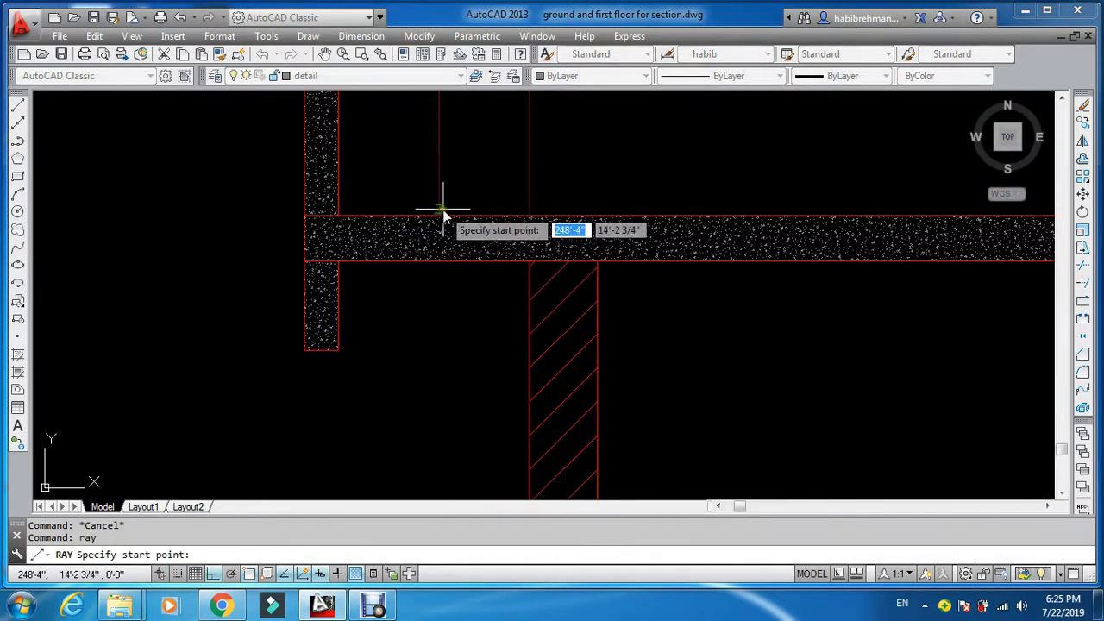
click(441, 212)
click(403, 336)
key(Escape)
Draw a horizontal line from the drop's lower inner corner to just past the ray
text(l)
key(Return)
click(429, 351)
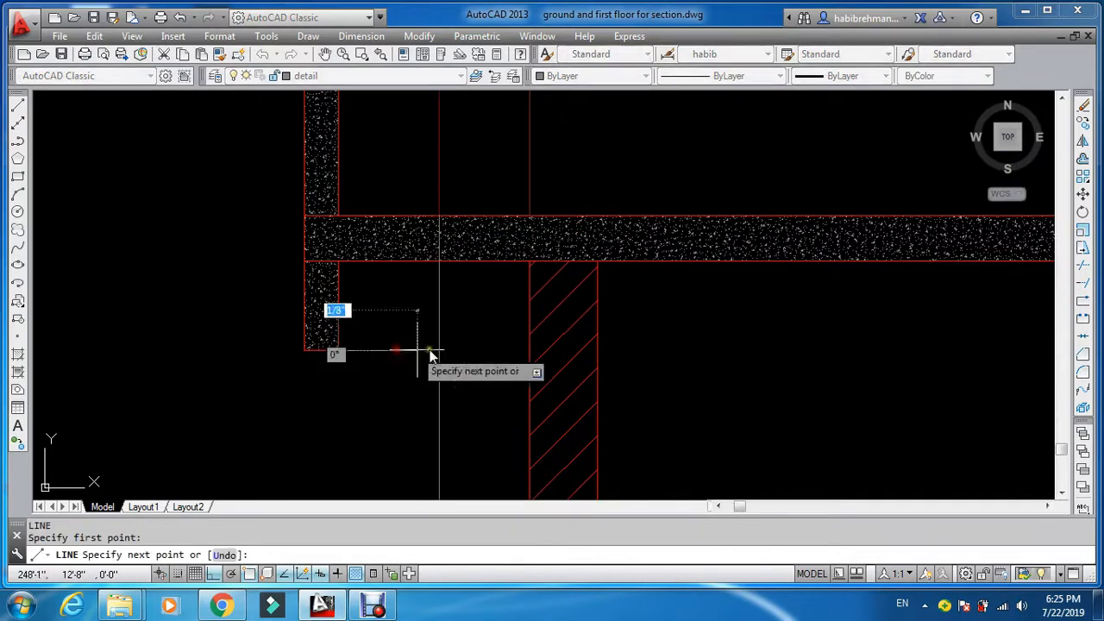
click(449, 349)
key(Escape)
key(Escape)
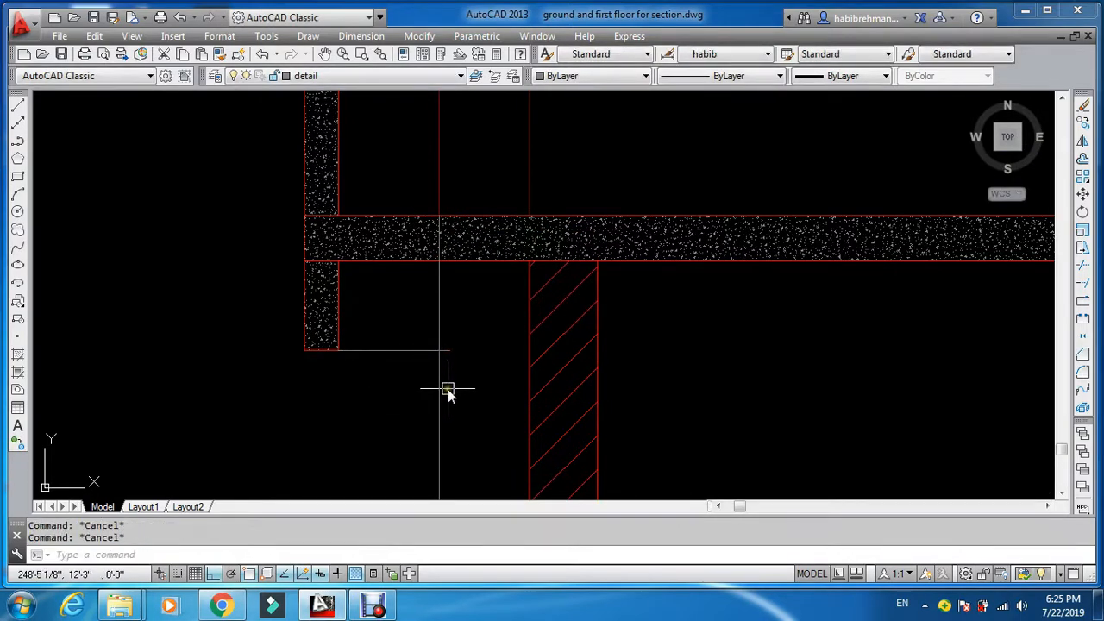
Extend the horizontal line to the outer face of the leftmost hatched wall
text(ex)
key(Return)
key(Return)
scroll(447, 368, up, 5)
click(447, 349)
scroll(436, 379, down, 8)
key(Escape)
key(Escape)
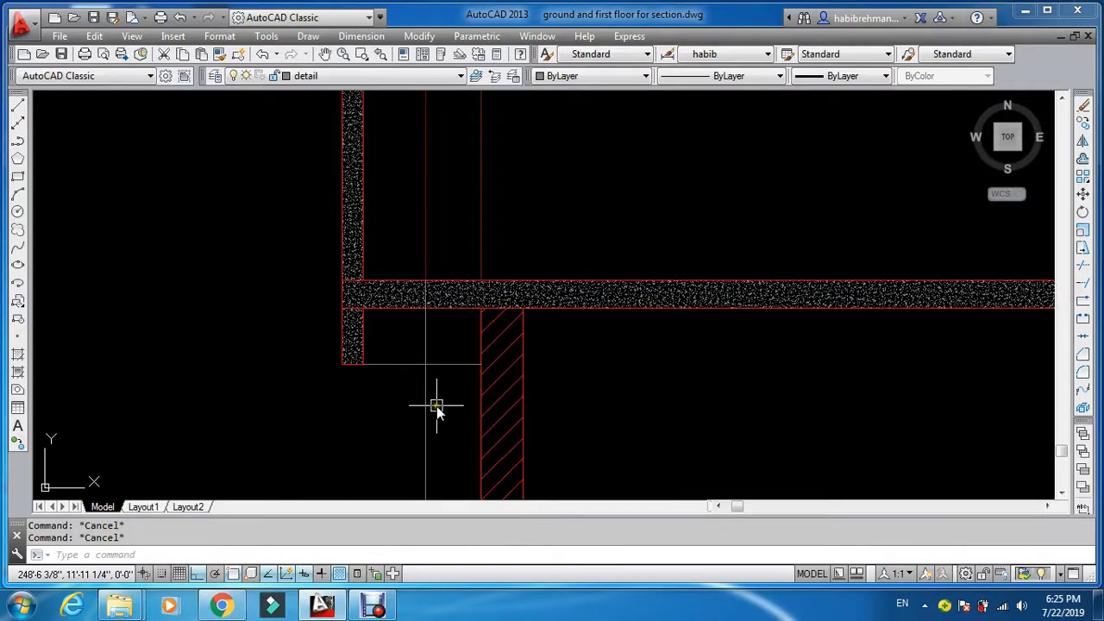
Trim the ray below the horizontal line under the slab projection
text(tr)
key(Return)
click(436, 363)
key(Return)
click(447, 389)
click(414, 407)
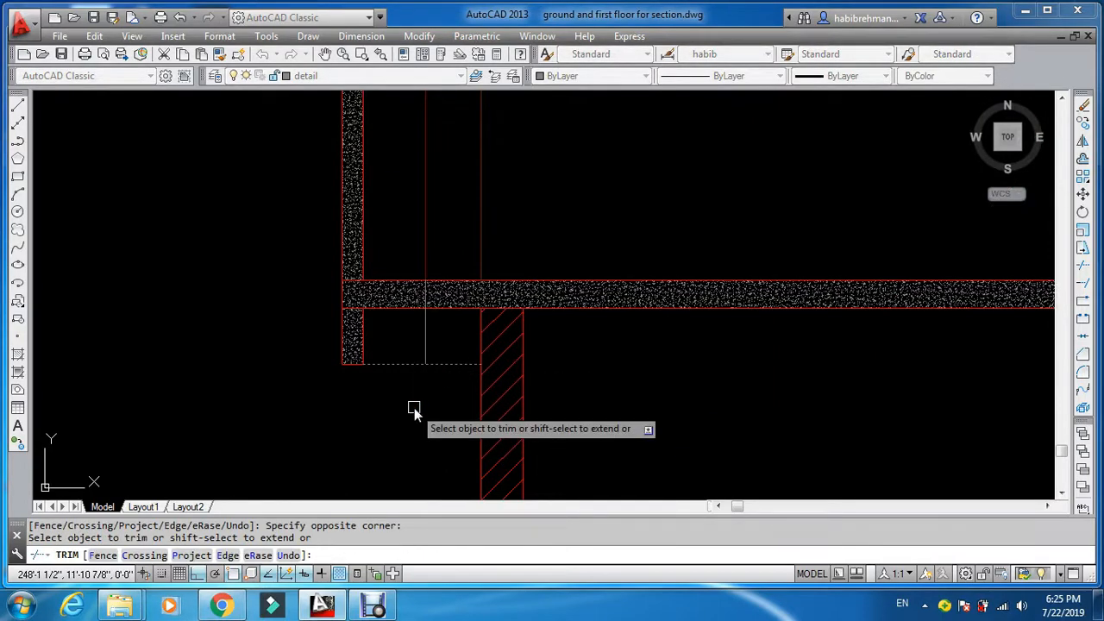
scroll(414, 411, down, 3)
scroll(419, 402, up, 1)
key(Escape)
Break the horizontal line under the slab projection where it meets the vertical line
scroll(415, 396, up, 6)
text(br)
key(Return)
click(424, 378)
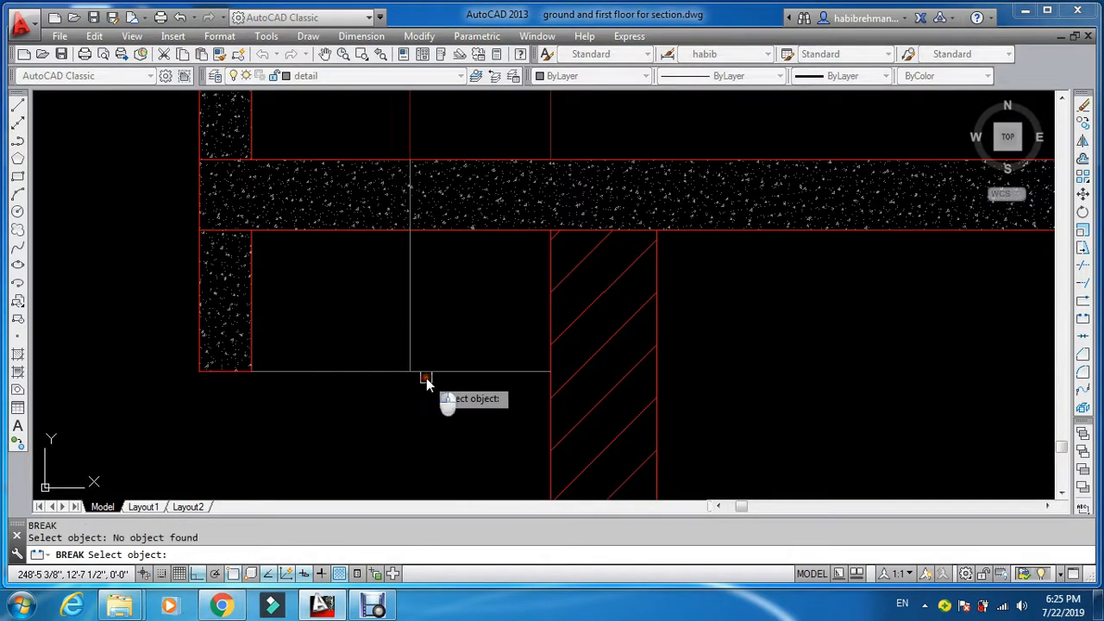
click(412, 373)
Extend the broken segment beside the wall back to the vertical line to close the gap
key(Escape)
text(ex)
key(Return)
key(Return)
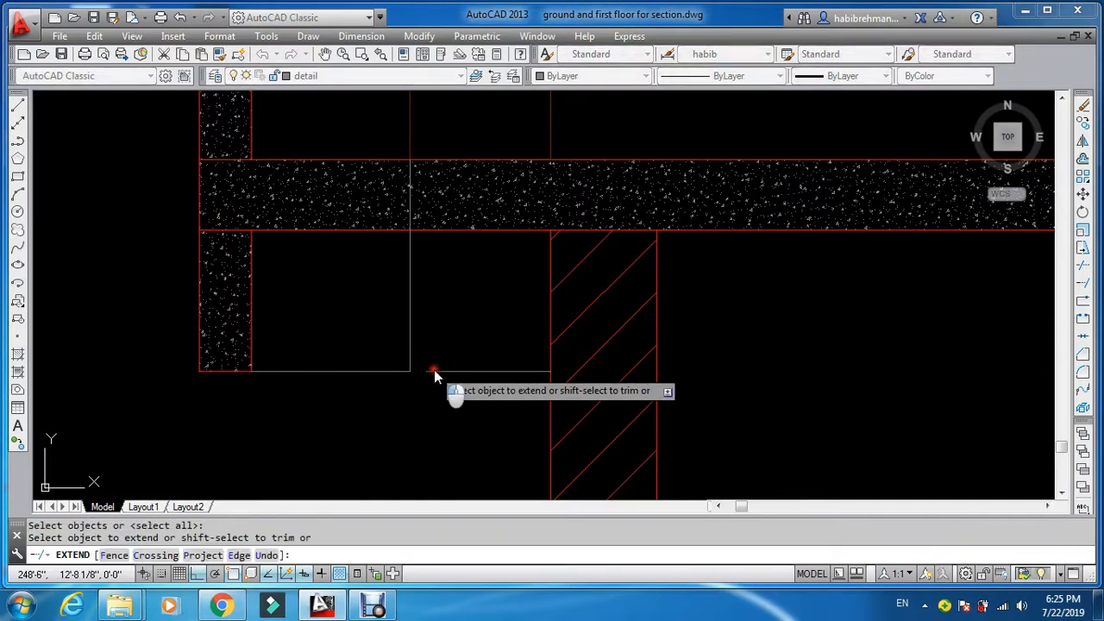
key(Escape)
key(Escape)
Match the properties of the new vertical and horizontal lines under the slab projection to the existing red section lines
text(ma)
key(Return)
scroll(435, 381, down, 3)
click(434, 334)
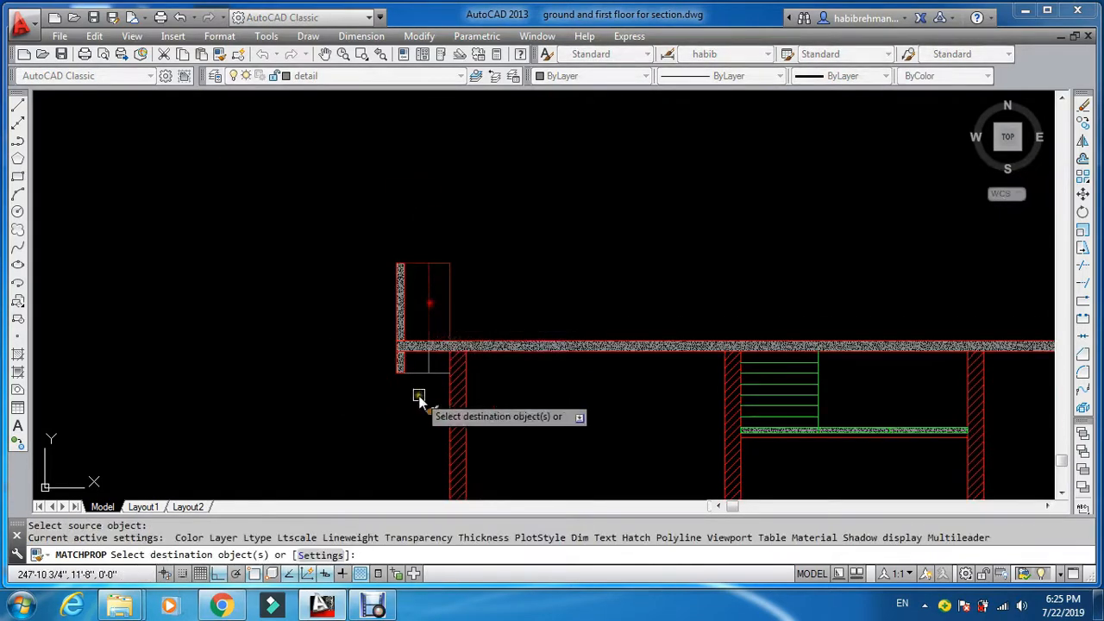
scroll(419, 394, up, 5)
click(425, 307)
key(Escape)
key(Escape)
key(Return)
scroll(440, 310, down, 3)
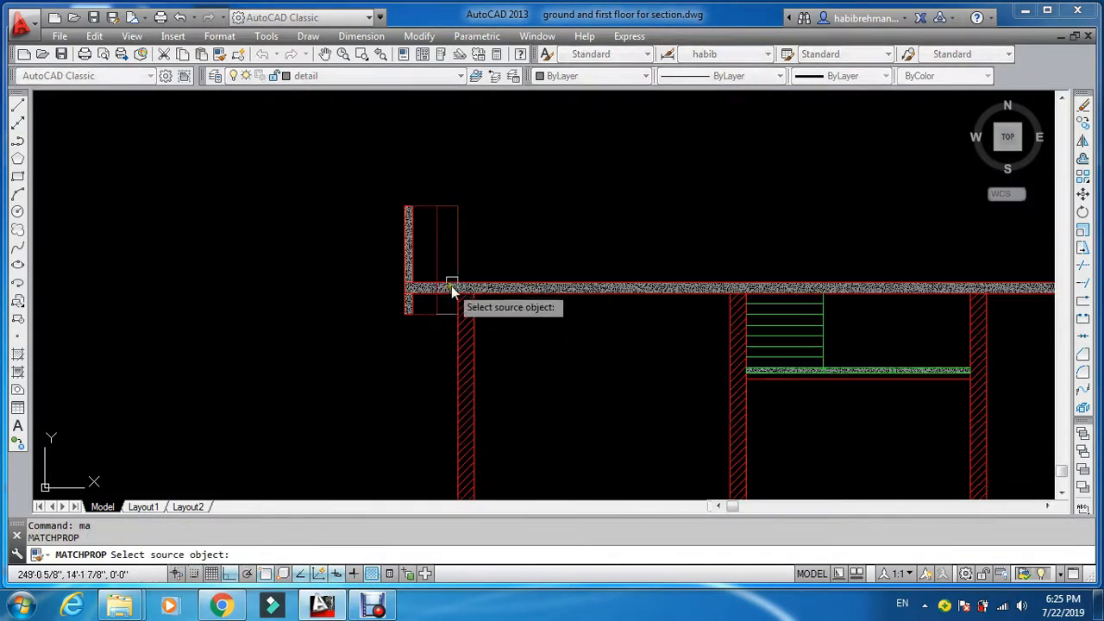
click(451, 297)
scroll(434, 320, up, 3)
key(Escape)
key(Escape)
scroll(440, 336, down, 3)
scroll(424, 412, down, 4)
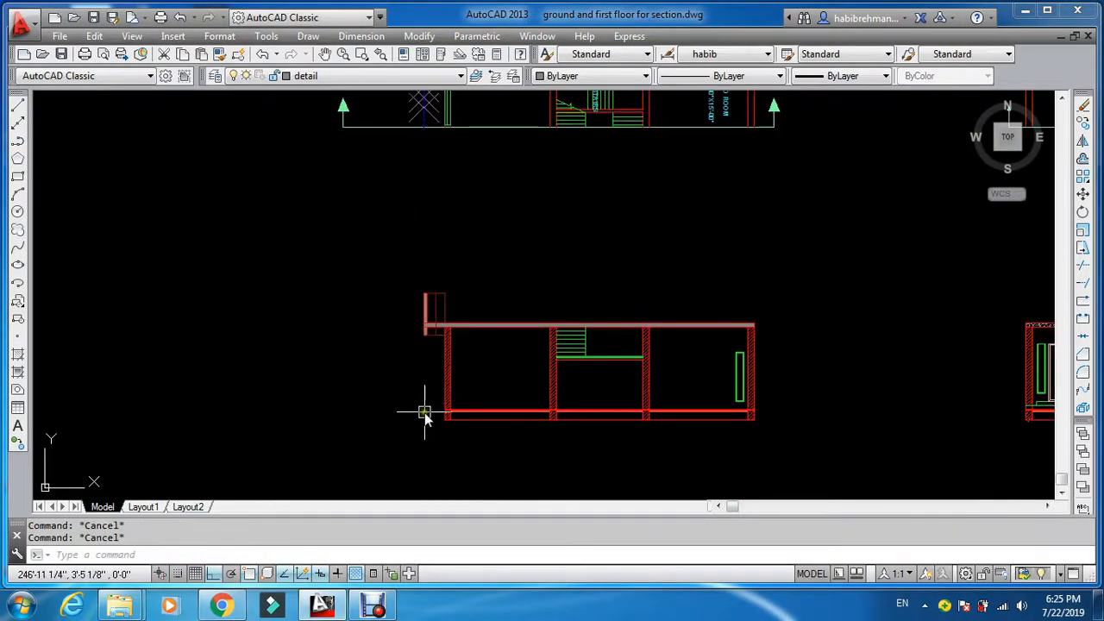
scroll(445, 417, down, 3)
scroll(435, 204, up, 4)
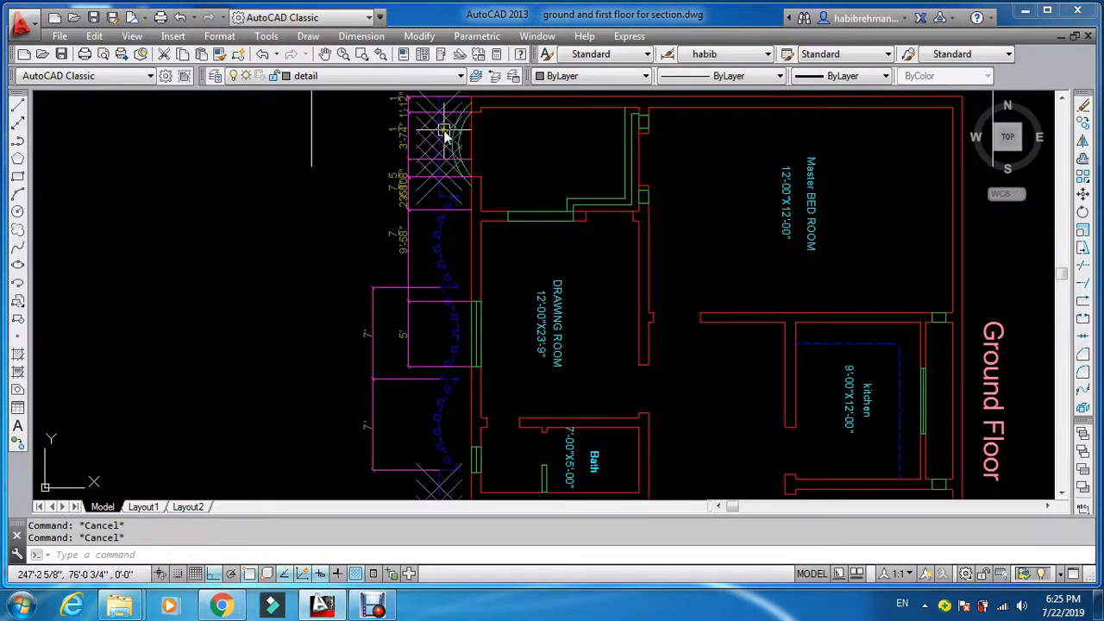
scroll(434, 214, down, 2)
scroll(436, 304, down, 2)
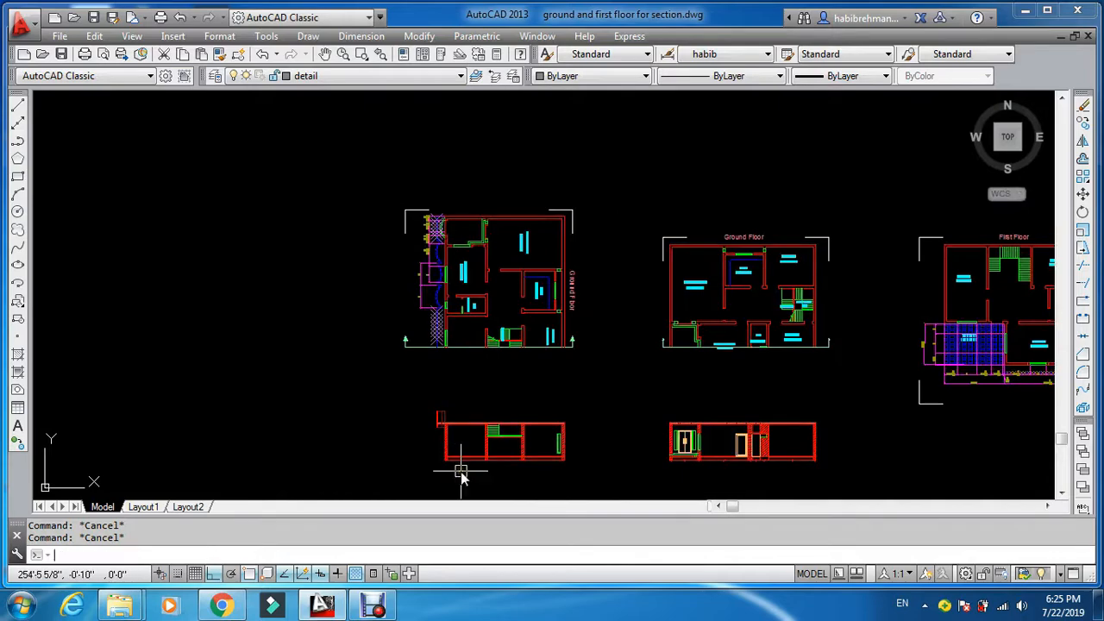